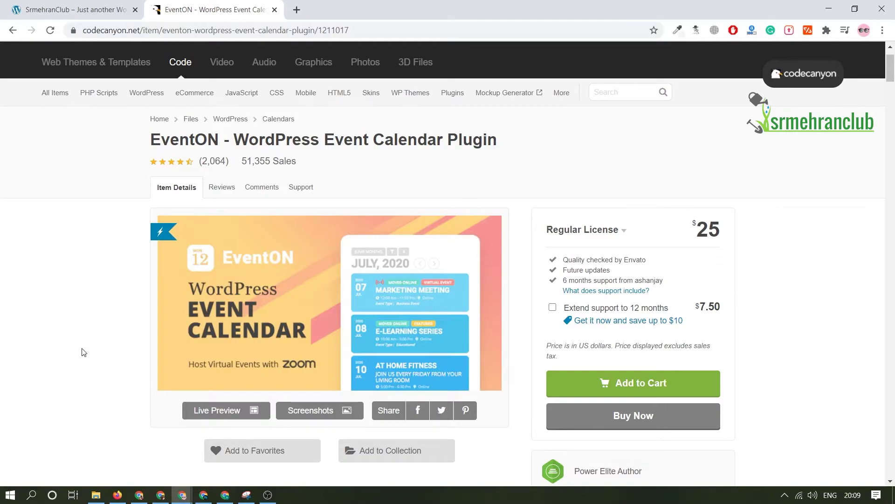
Examine the EventON plugin's CodeCanyon page, including its price, compatibility details and feature description.
scroll(82, 352, down, 6)
scroll(85, 353, up, 8)
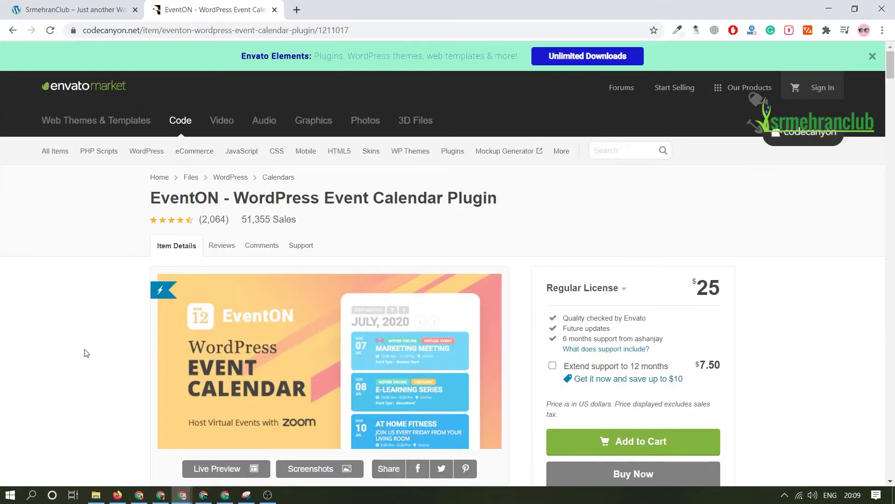
scroll(85, 353, down, 10)
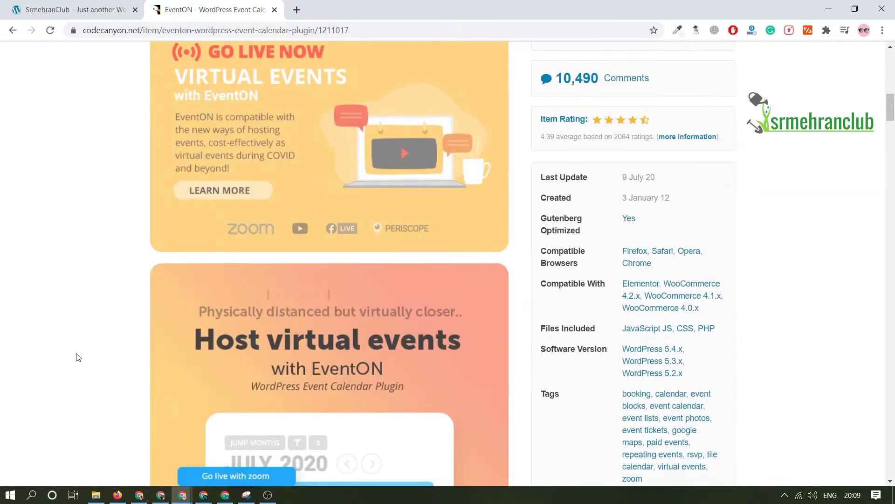
scroll(78, 358, up, 10)
scroll(77, 357, down, 3)
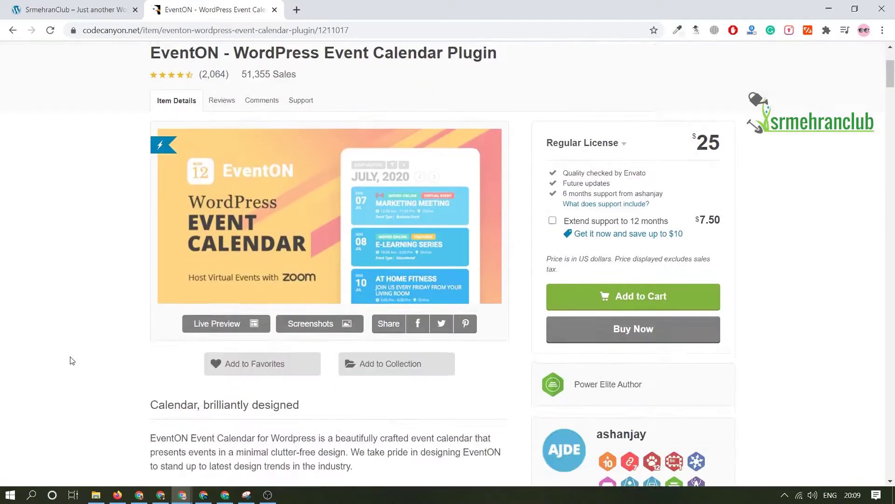
scroll(72, 359, up, 3)
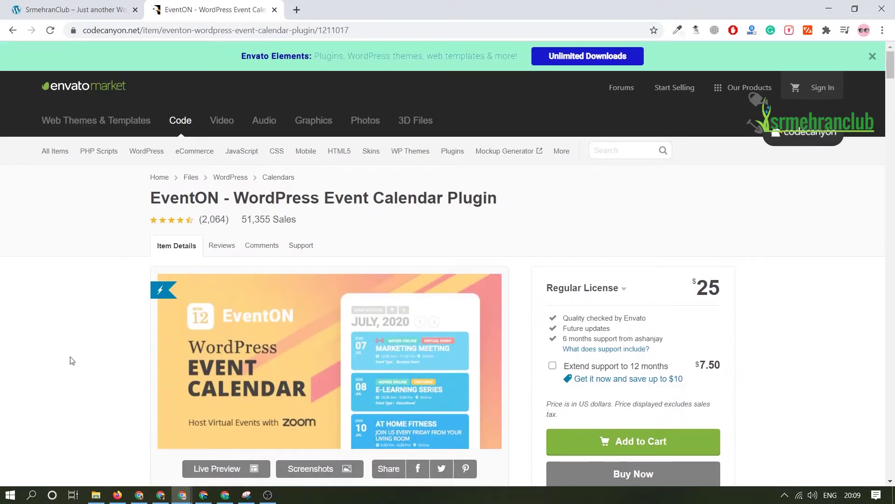
scroll(71, 360, down, 10)
scroll(72, 360, down, 5)
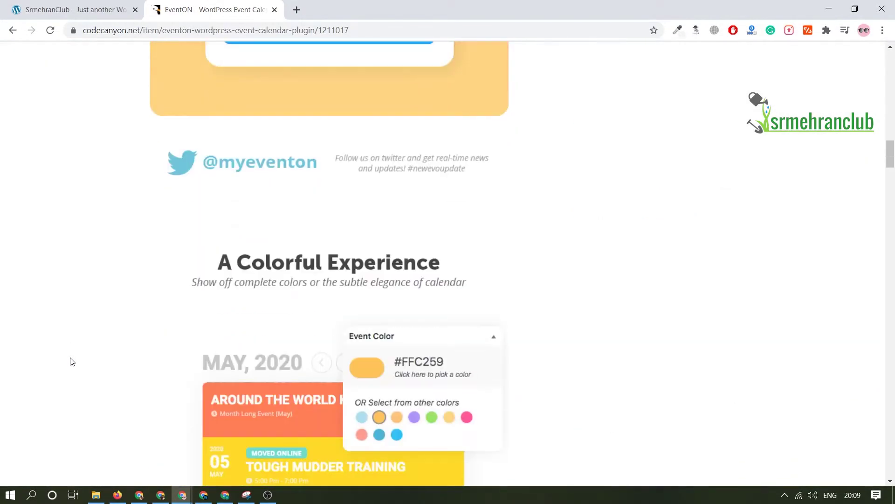
middle_click(70, 360)
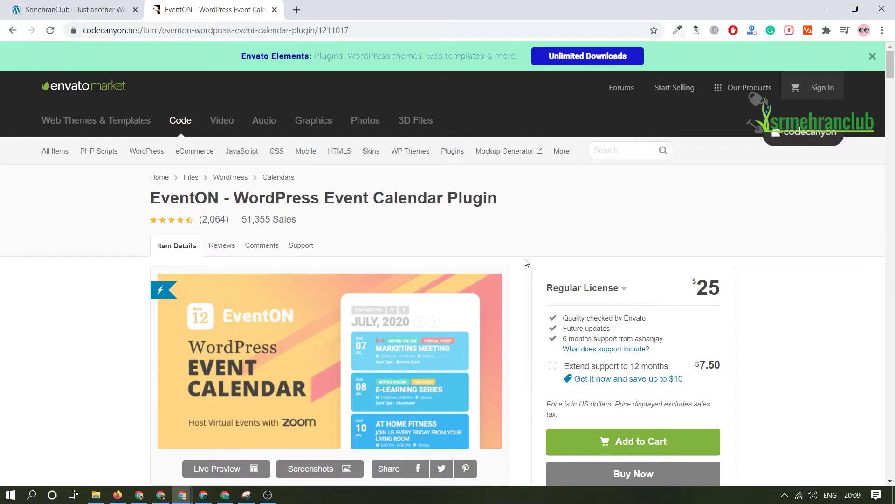
Open the EventON live preview's main calendar demo and examine the Default Use calendar under Basic Calendar Styles.
click(218, 468)
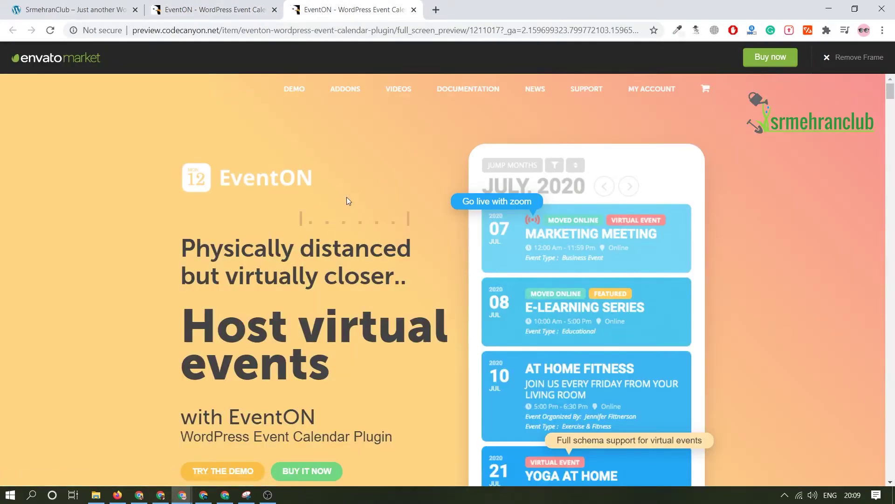
click(295, 89)
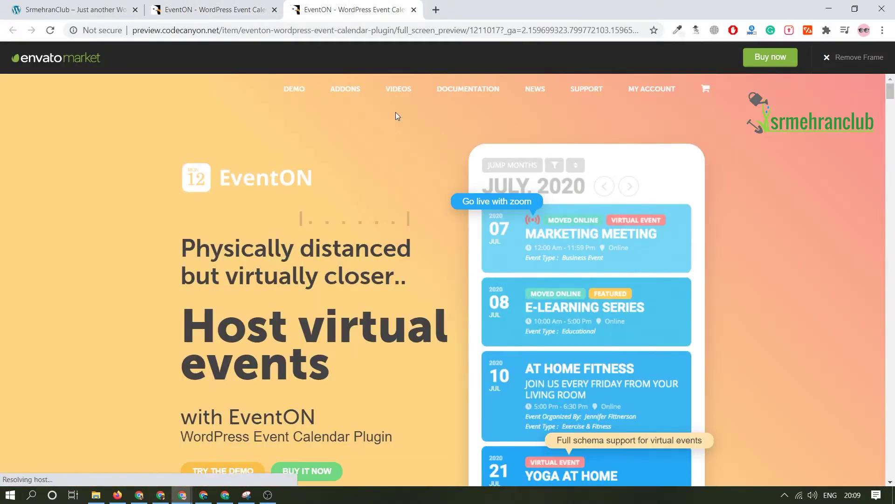
scroll(406, 264, down, 5)
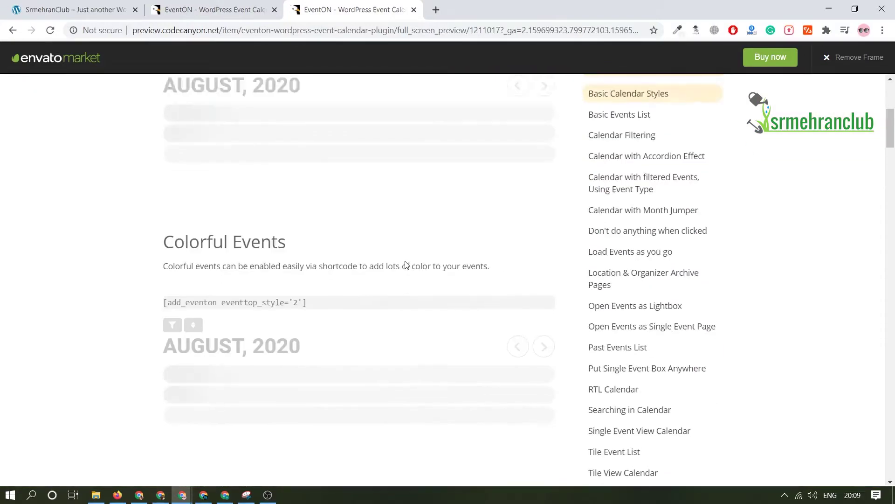
scroll(406, 264, up, 5)
scroll(405, 264, down, 3)
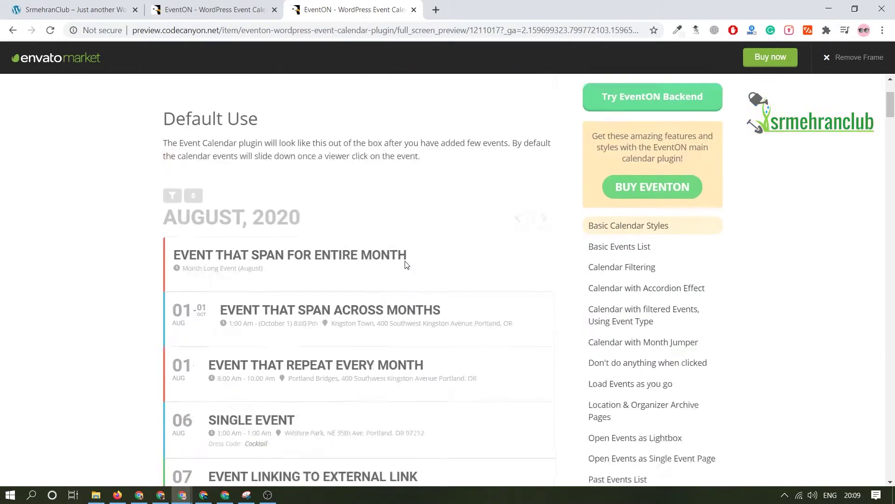
scroll(405, 265, down, 8)
scroll(406, 264, up, 10)
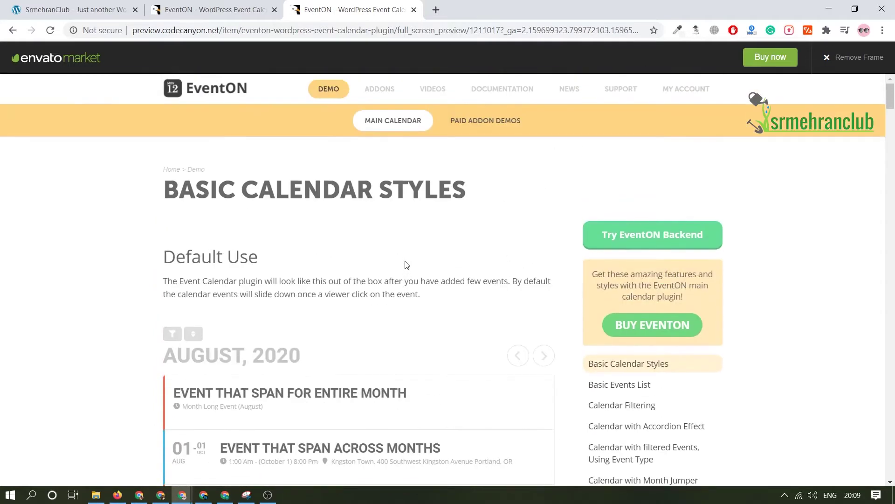
scroll(406, 264, down, 7)
scroll(397, 279, up, 6)
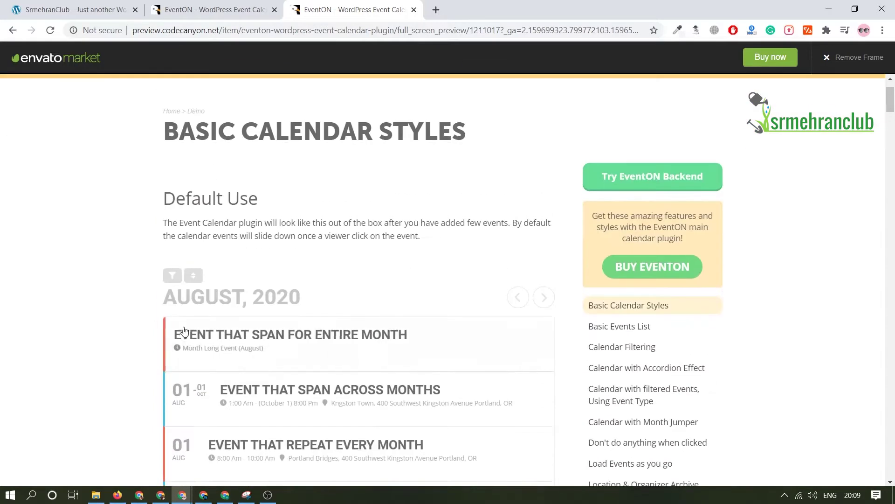
scroll(233, 203, down, 4)
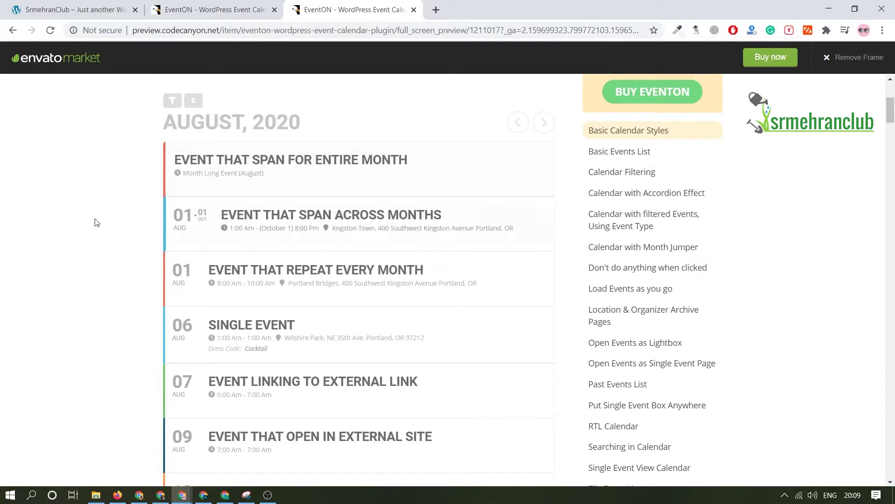
Expand the "Event that span across months" entry and review its image, time, location map and sharing options.
click(327, 224)
scroll(367, 248, down, 4)
scroll(368, 248, up, 1)
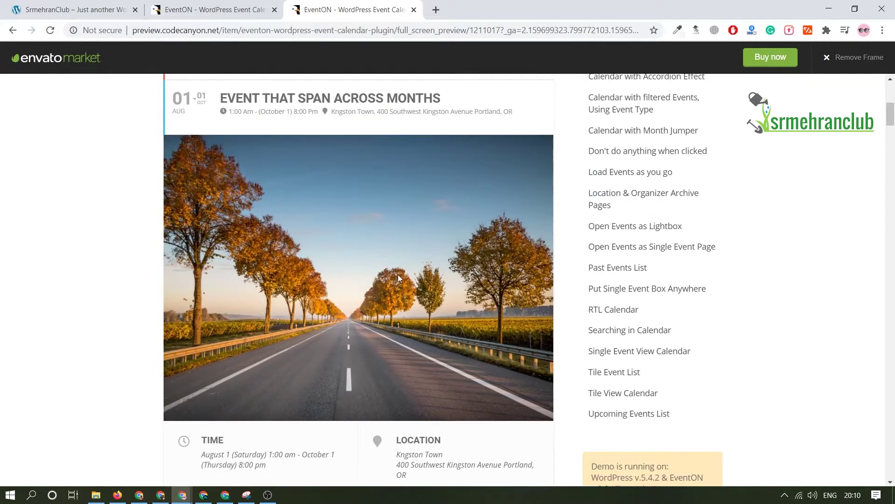
scroll(376, 386, down, 3)
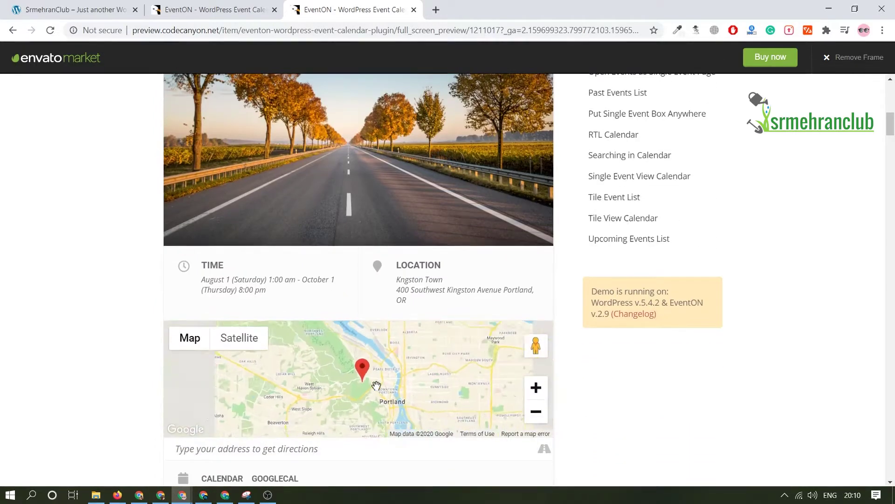
scroll(377, 385, down, 1)
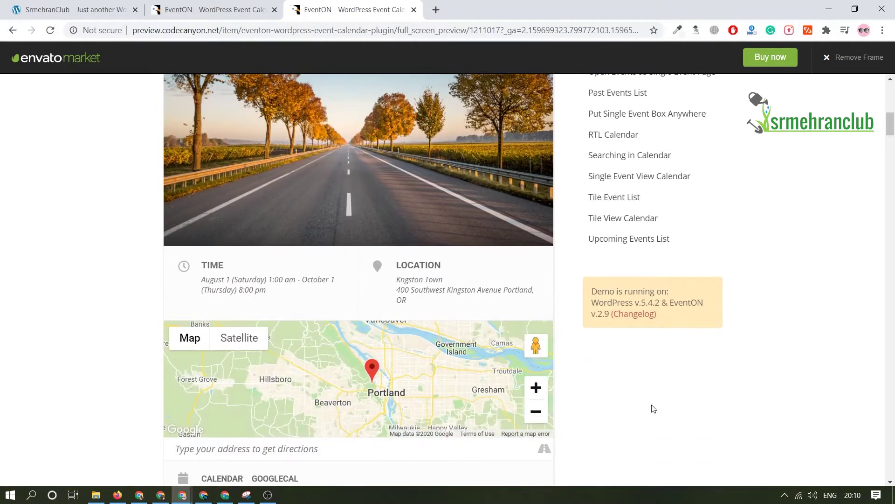
scroll(650, 408, down, 5)
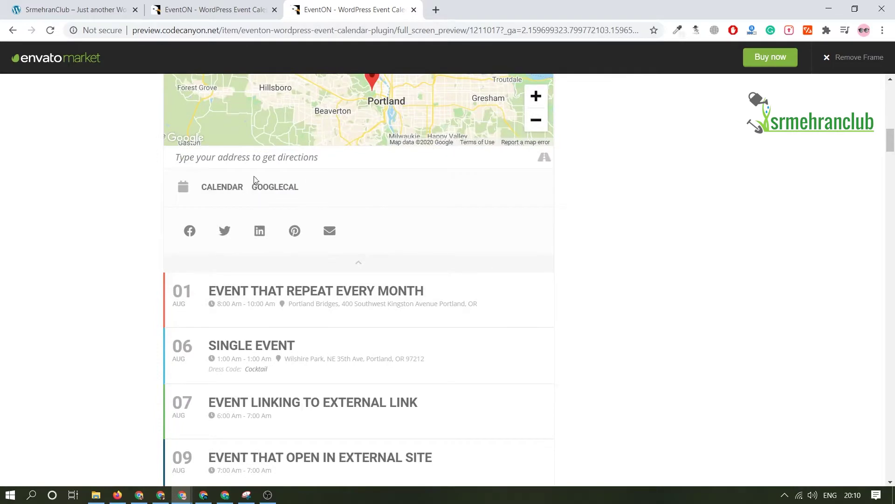
Review the remaining events and the Colorful Events and Tile View calendar styles, and return to the plugin's CodeCanyon page.
scroll(578, 262, down, 3)
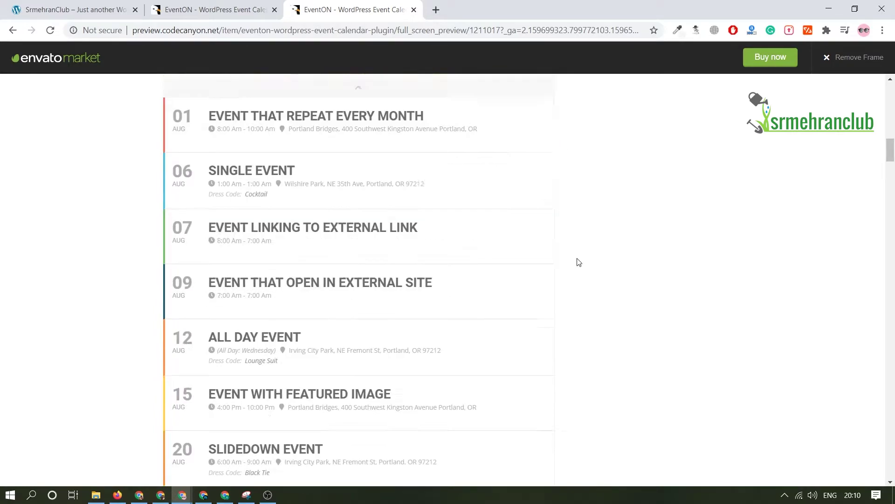
scroll(579, 262, down, 11)
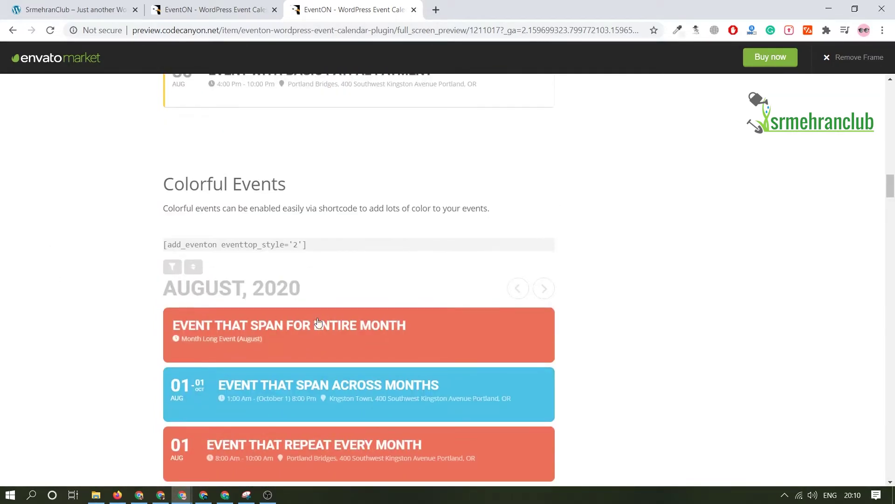
scroll(504, 341, down, 2)
scroll(525, 273, down, 9)
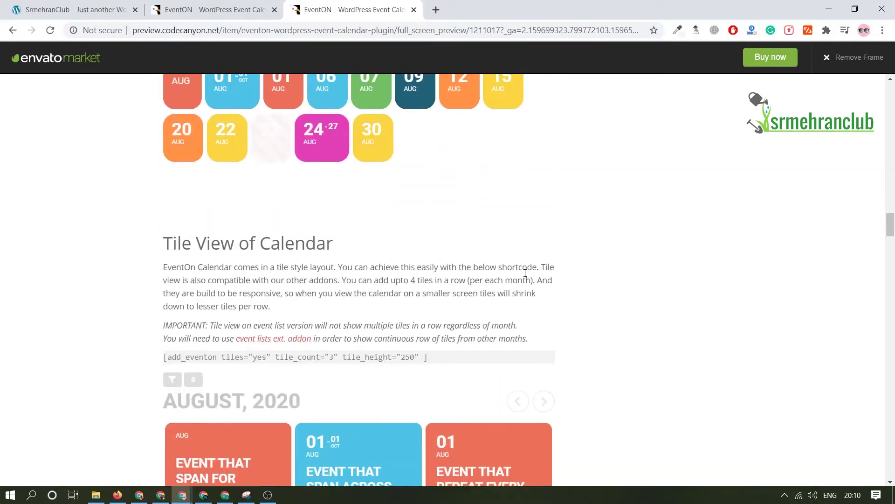
scroll(526, 273, down, 15)
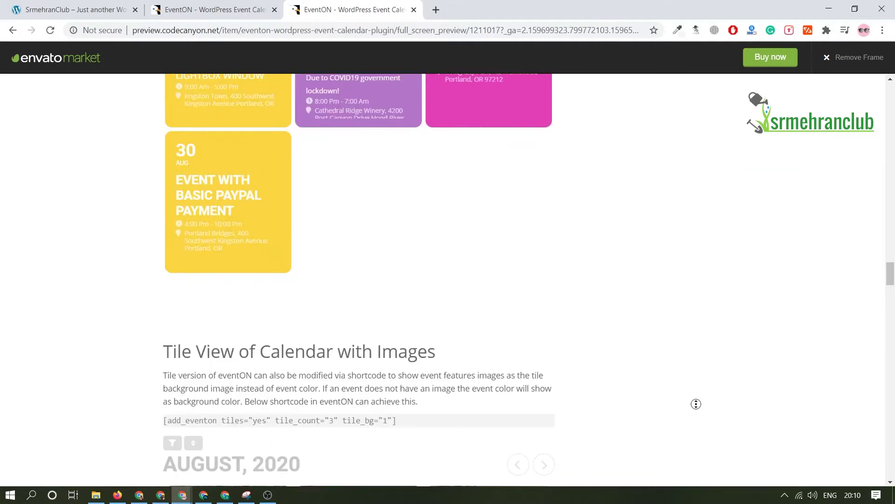
key(ctrl+Page_Up)
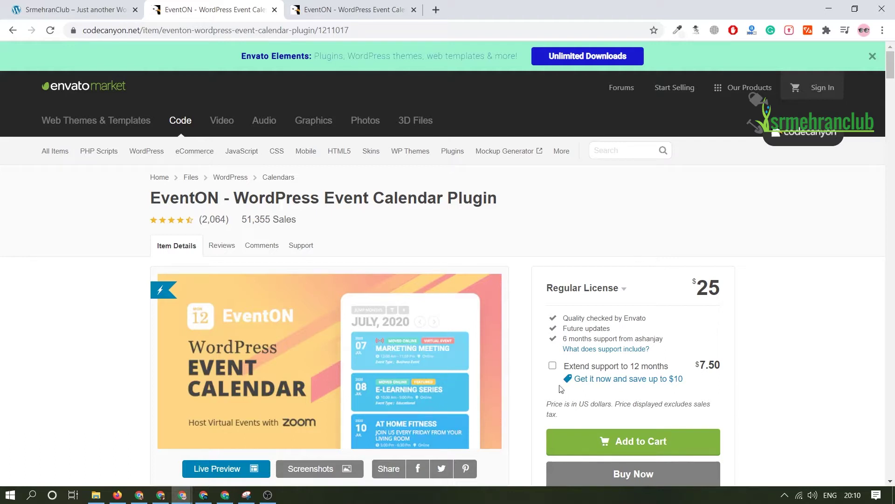
Switch to the SrmehranClub site and look over its homepage from the hero banner down to the footer.
click(60, 7)
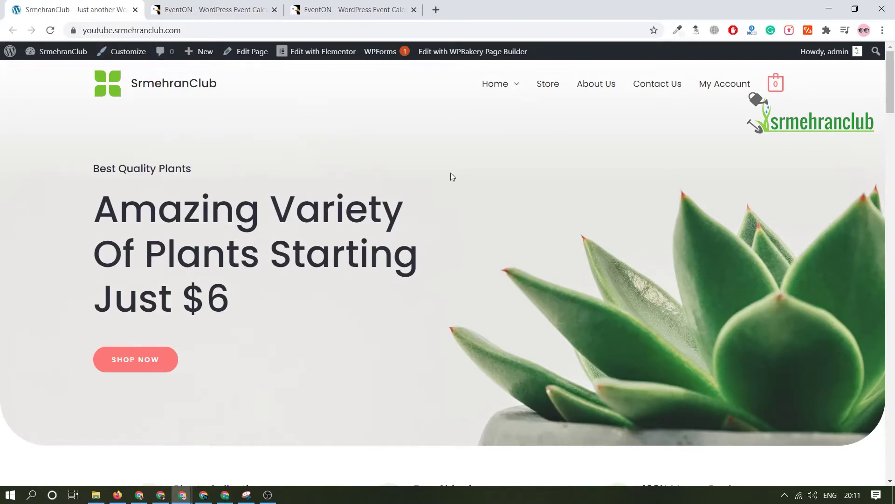
scroll(510, 211, down, 8)
scroll(510, 211, up, 5)
scroll(510, 211, up, 3)
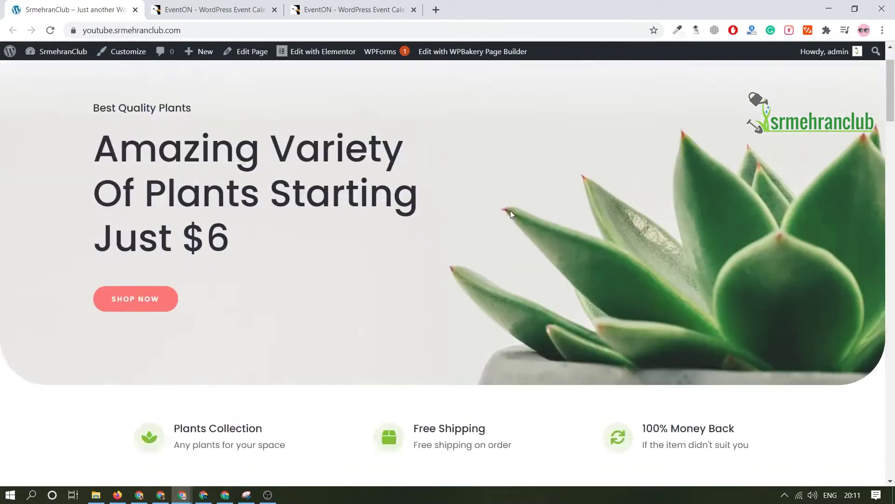
scroll(510, 211, down, 8)
scroll(511, 211, down, 18)
scroll(510, 211, up, 14)
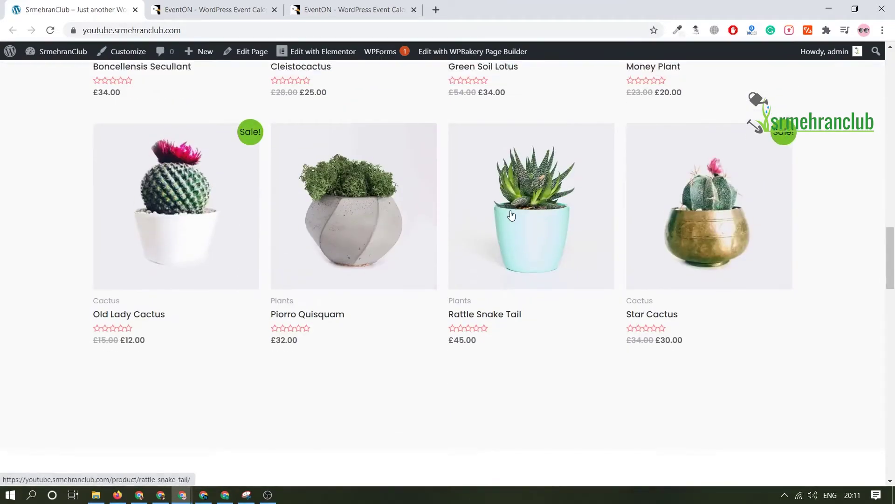
scroll(511, 215, up, 6)
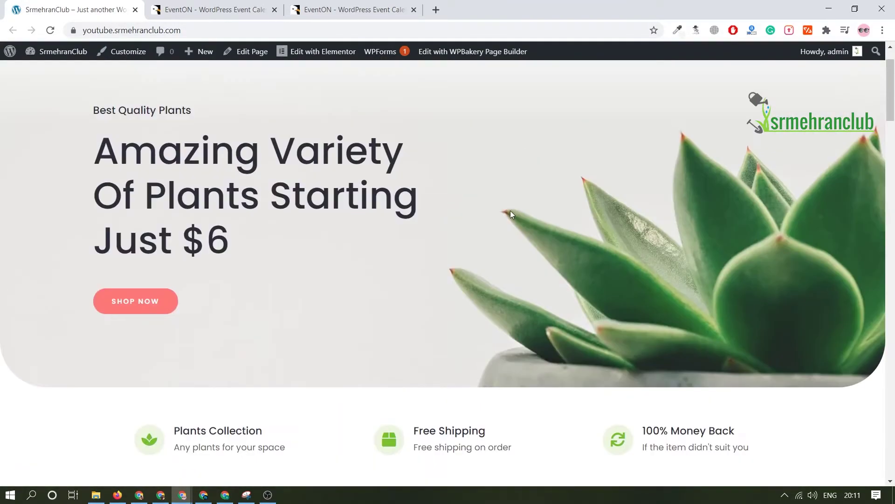
scroll(511, 214, down, 12)
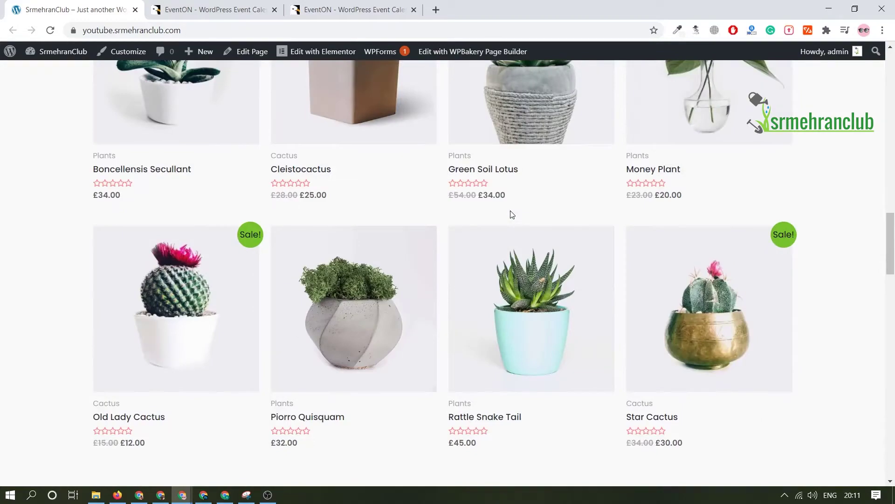
scroll(512, 214, down, 20)
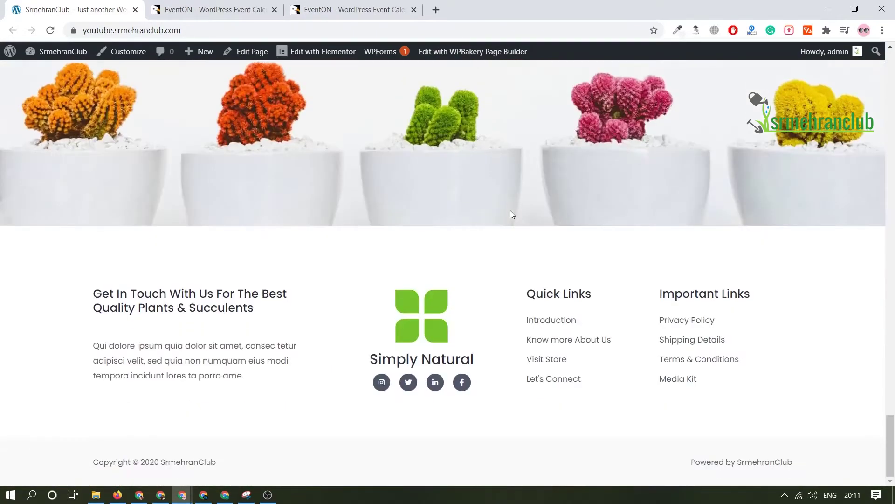
middle_click(513, 452)
scroll(497, 211, up, 20)
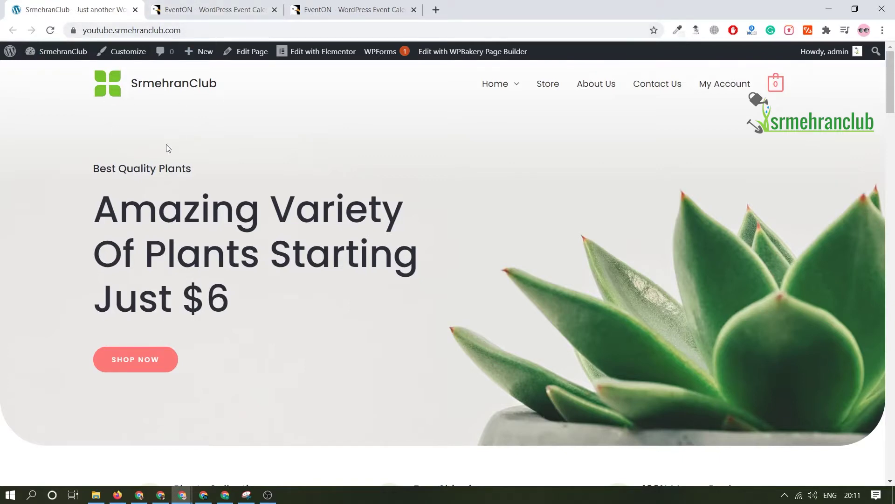
Open the site's WordPress dashboard at youtube.srmehranclub.com/wp-admin.
click(248, 30)
click(249, 31)
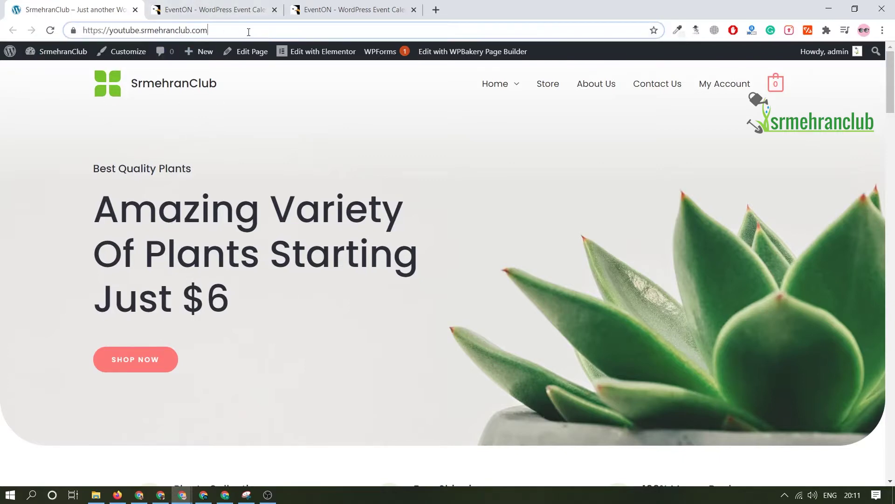
text(/wp)
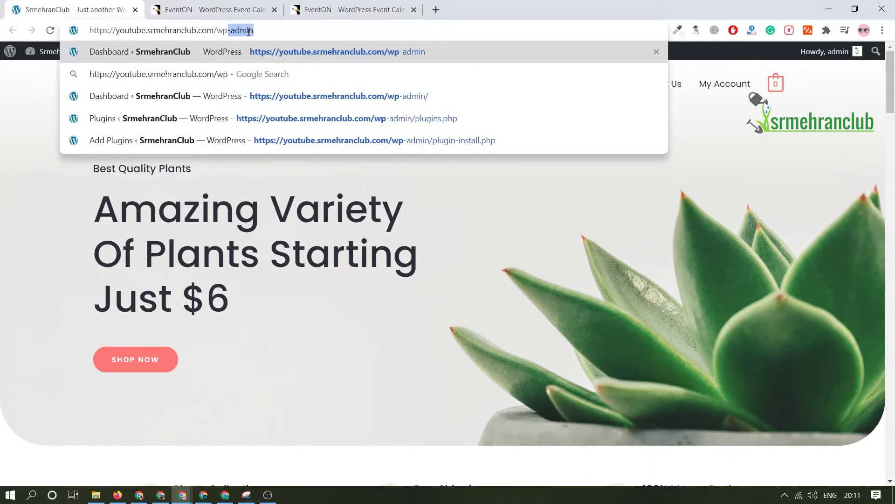
key(Return)
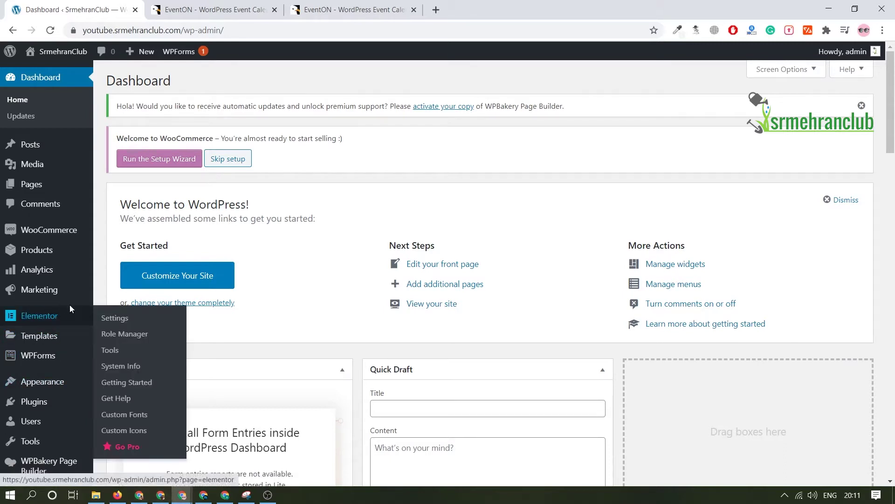
mouse_move(74, 225)
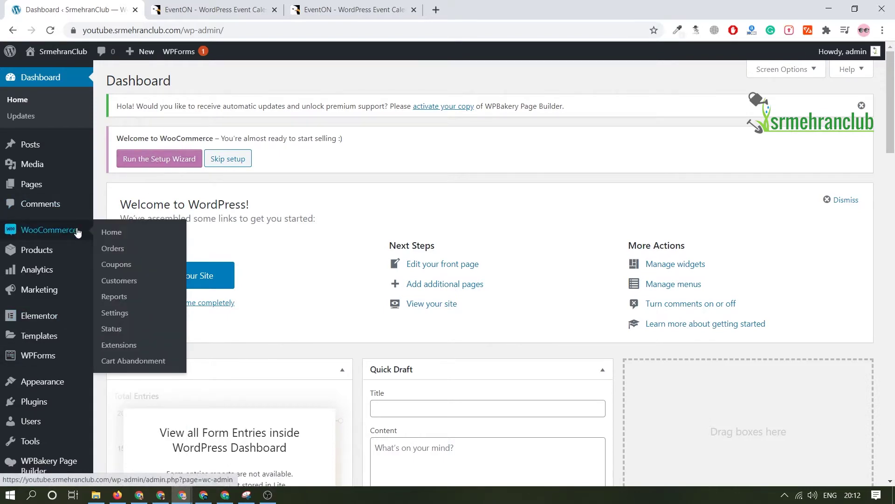
scroll(42, 381, down, 3)
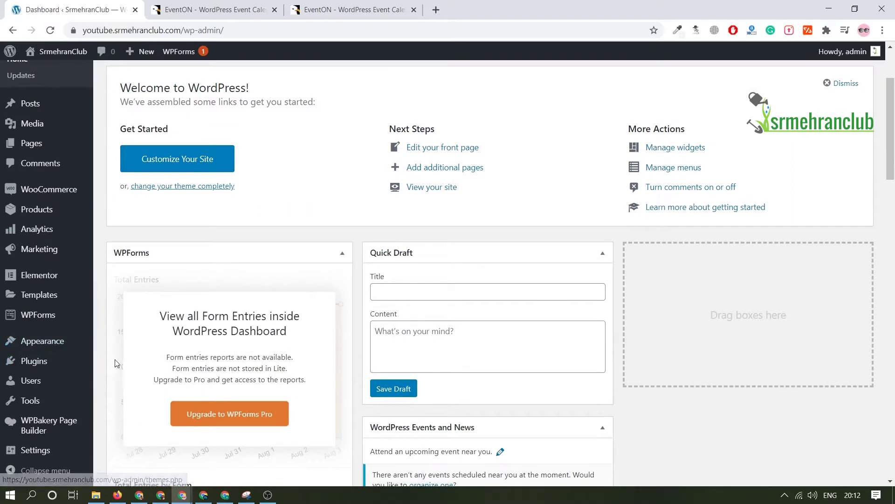
mouse_move(51, 342)
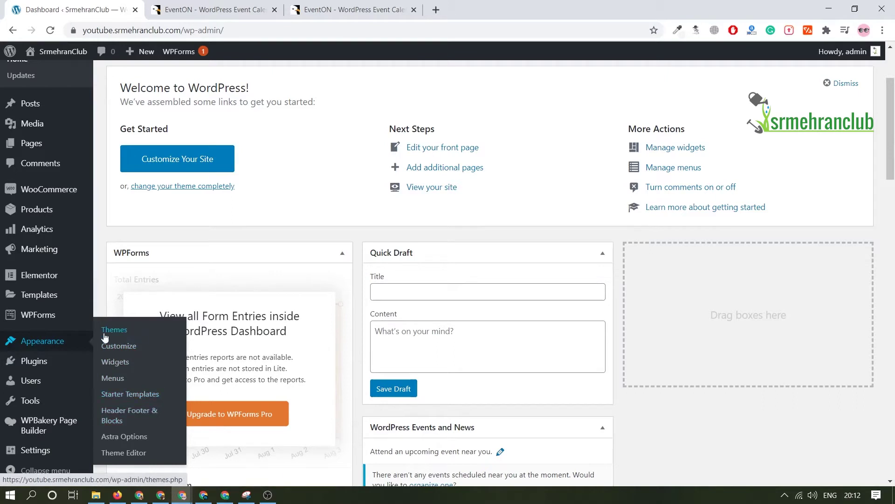
mouse_move(89, 367)
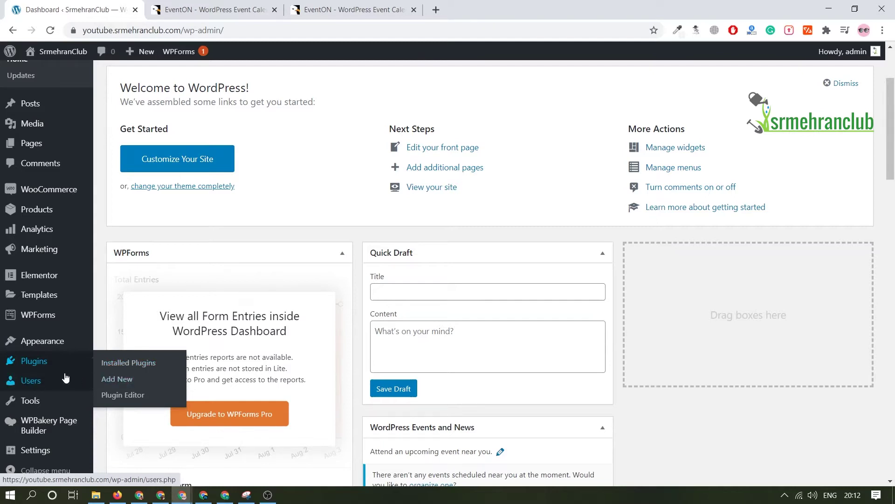
mouse_move(66, 378)
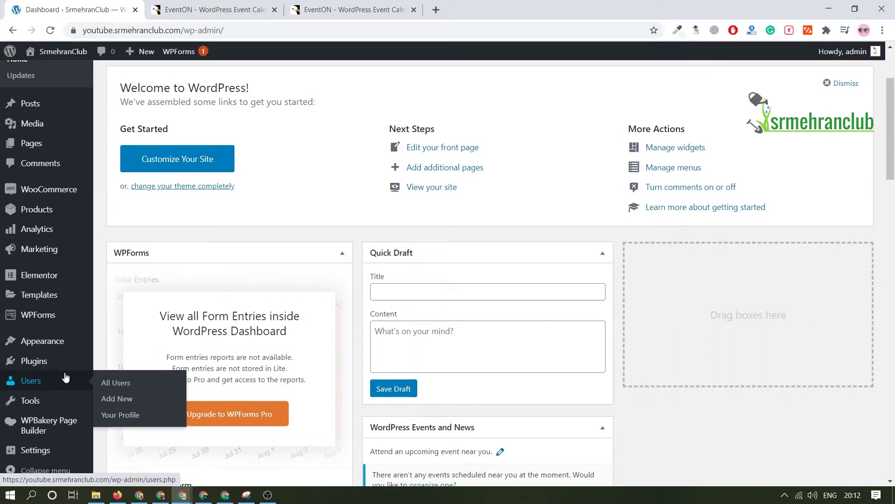
mouse_move(71, 402)
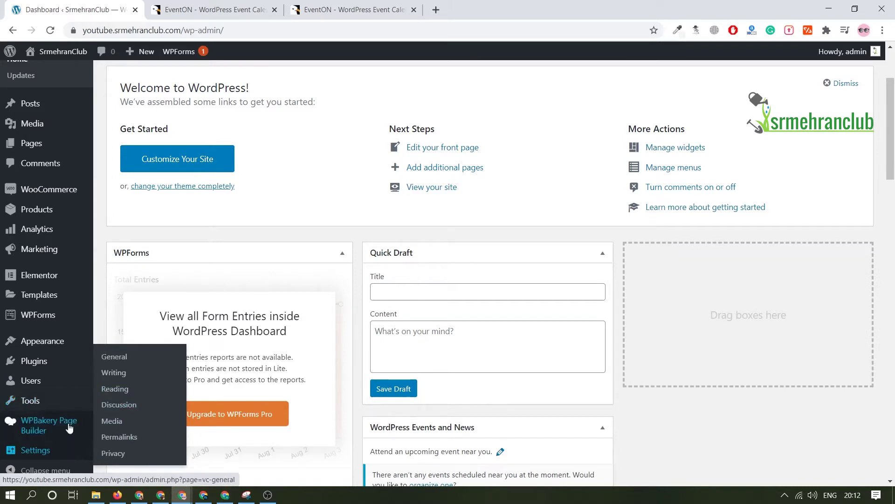
scroll(62, 458, down, 5)
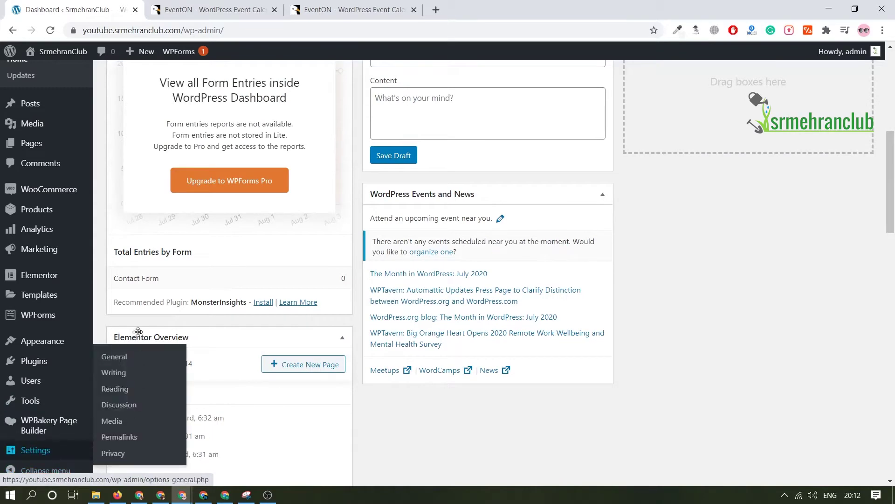
Set the site's permalink structure to Post name and save the permalink settings.
mouse_move(66, 459)
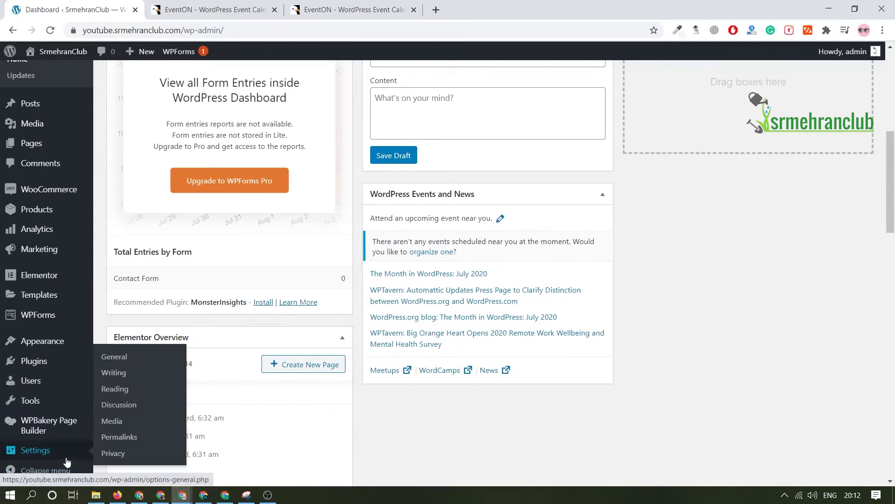
click(122, 437)
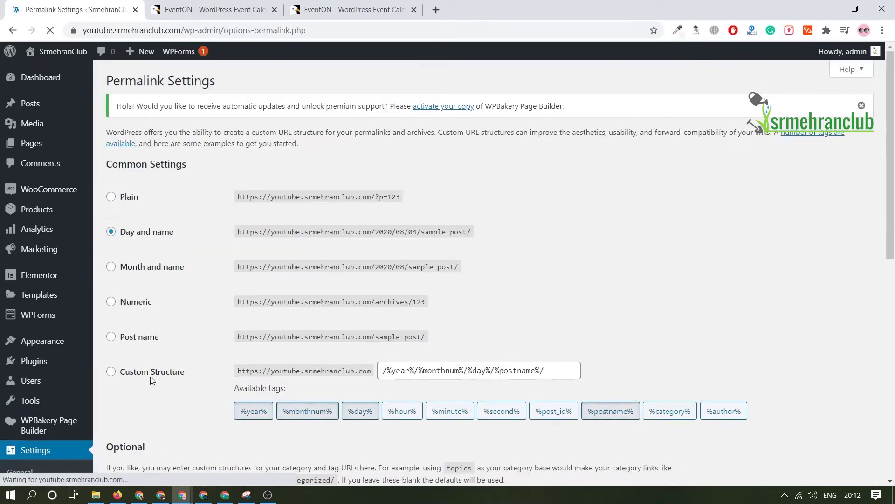
click(122, 334)
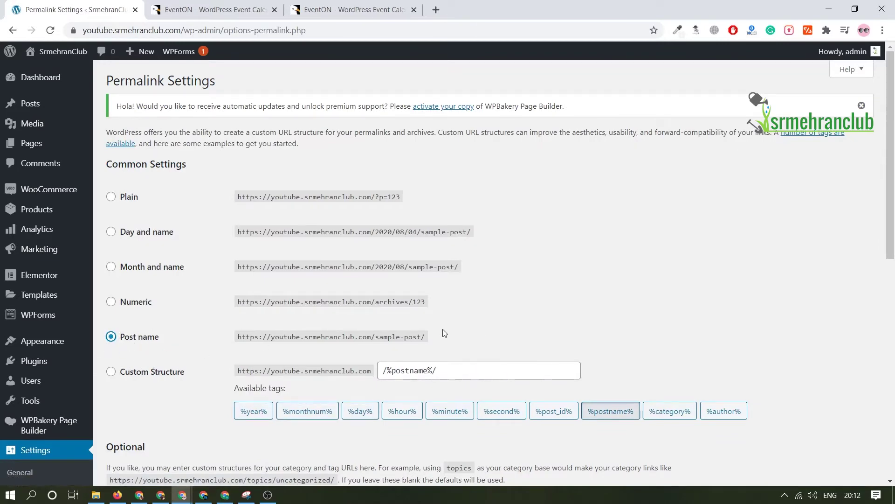
scroll(206, 455, down, 7)
scroll(162, 458, down, 3)
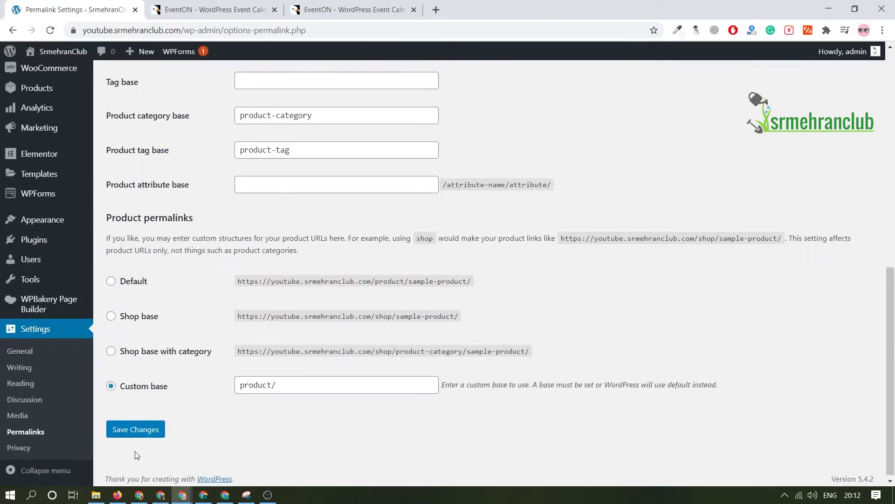
click(134, 425)
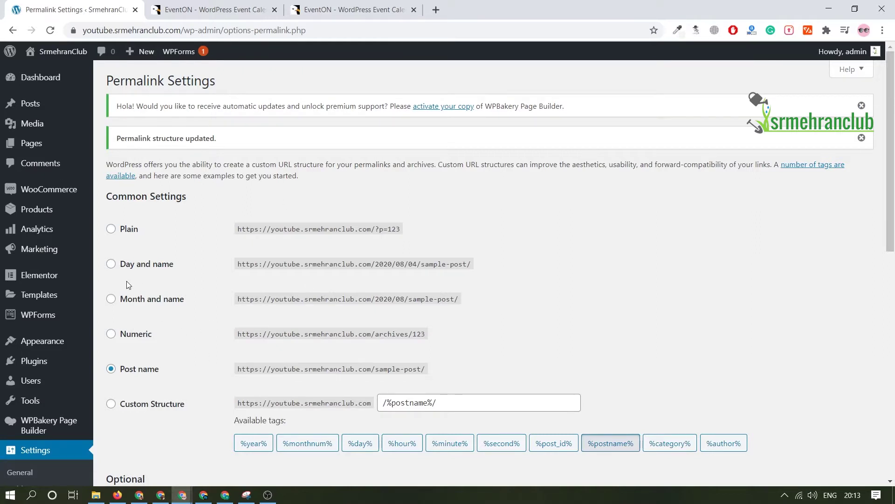
Open the page for adding new plugins and look over the featured ones.
mouse_move(55, 368)
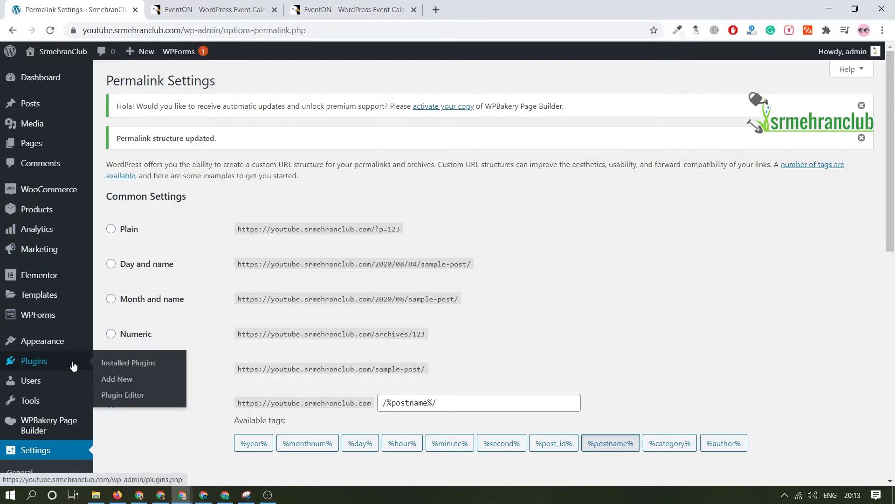
click(117, 380)
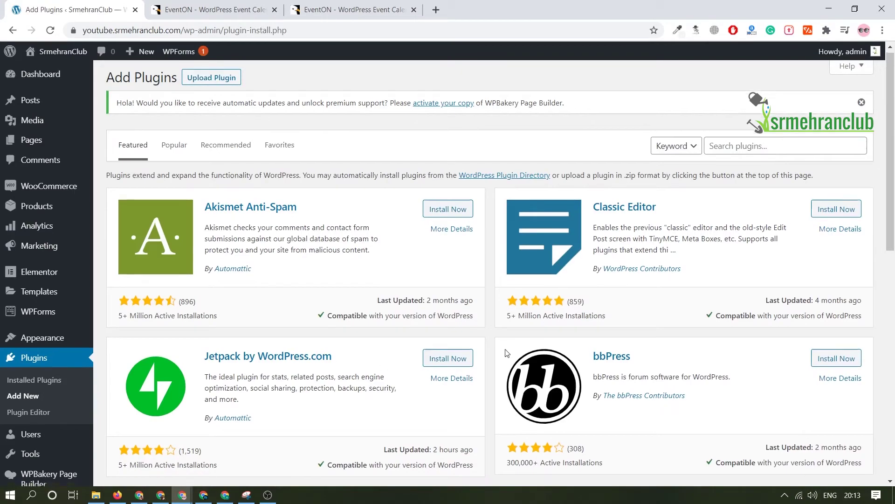
scroll(312, 350, down, 5)
scroll(313, 327, up, 5)
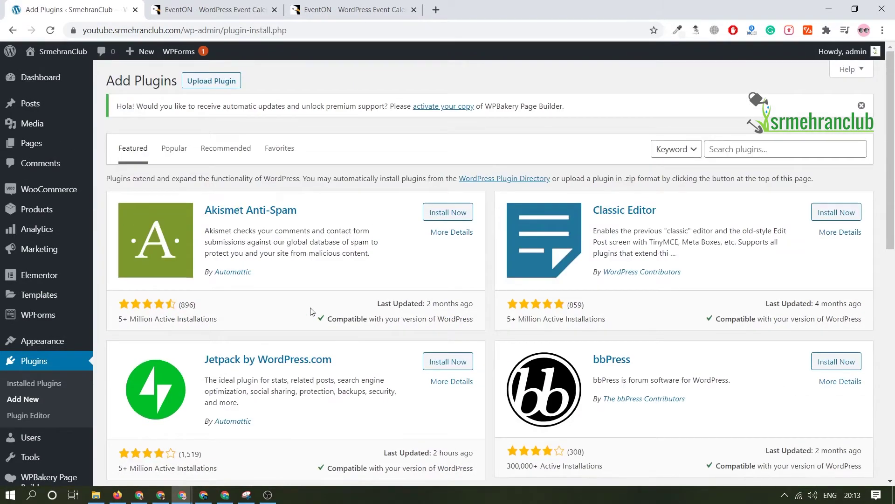
Browse the list of popular plugins and return to its beginning.
click(167, 151)
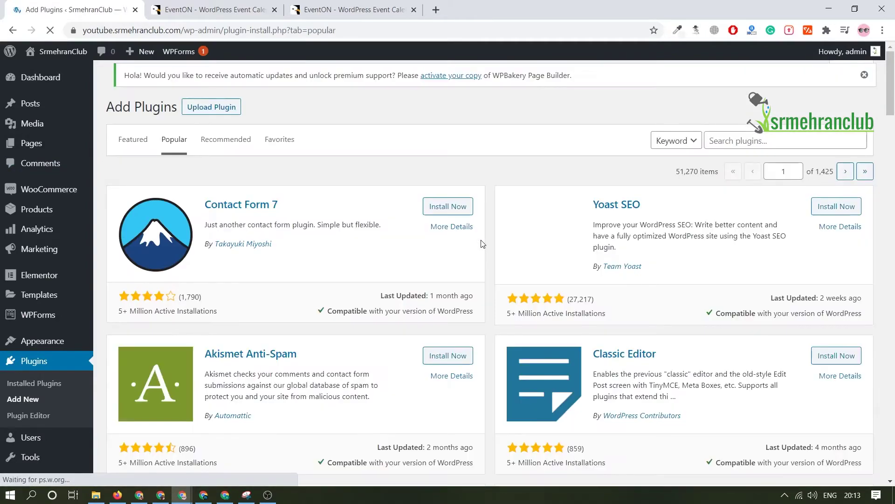
scroll(486, 242, down, 5)
scroll(486, 243, down, 20)
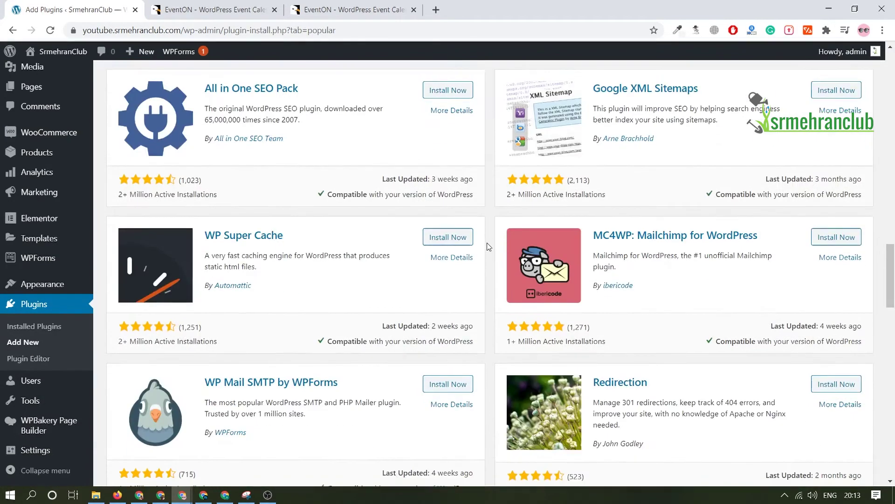
scroll(487, 242, up, 9)
key(Home)
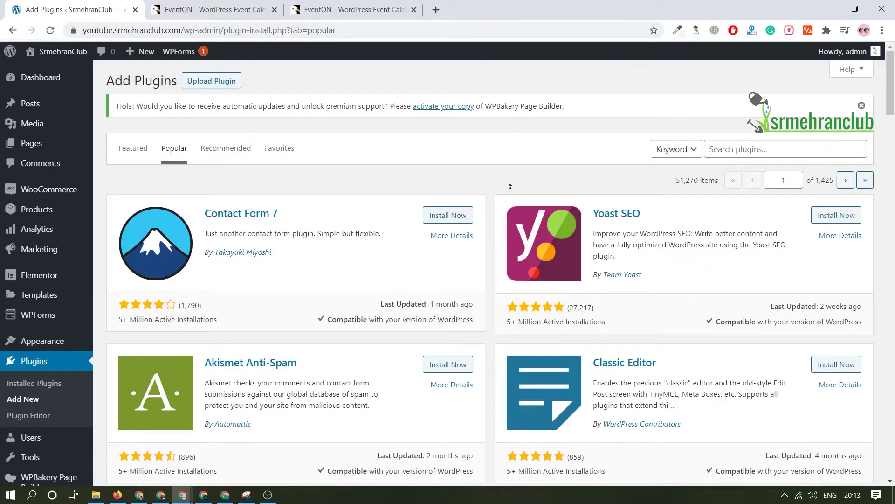
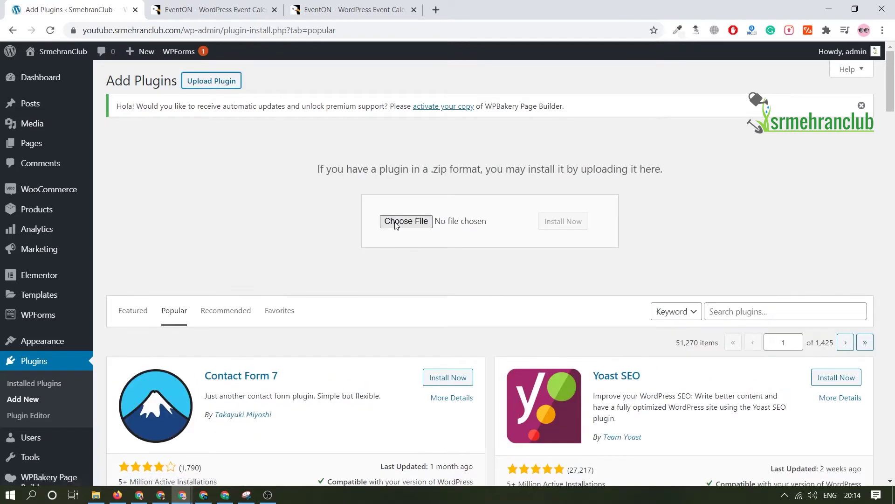
Upload the eventON-1 zip archive as a plugin, install it and activate it.
click(396, 223)
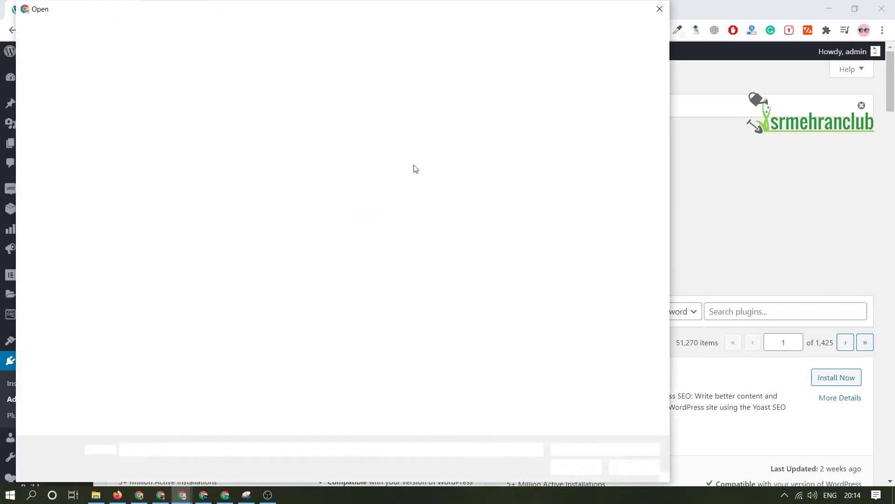
double_click(149, 136)
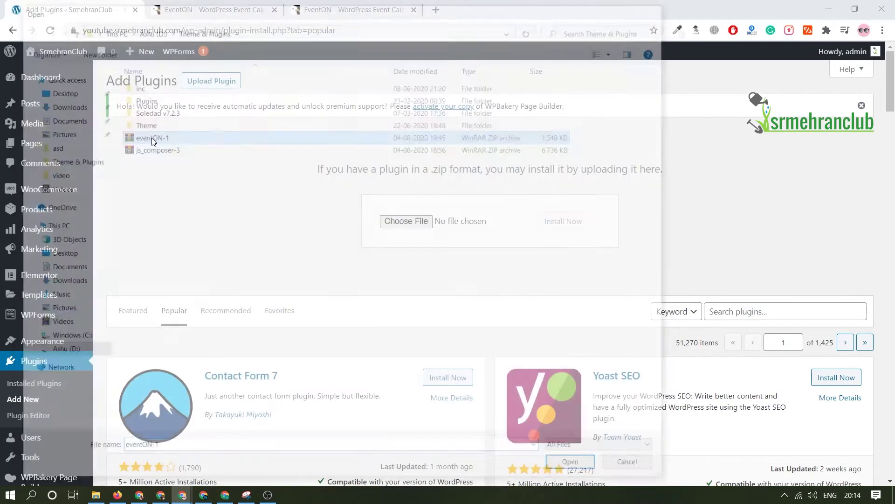
click(546, 226)
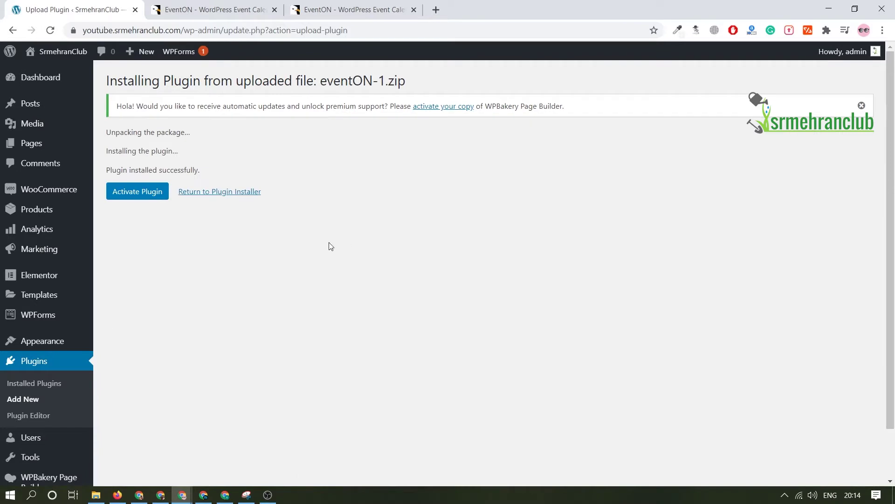
click(138, 195)
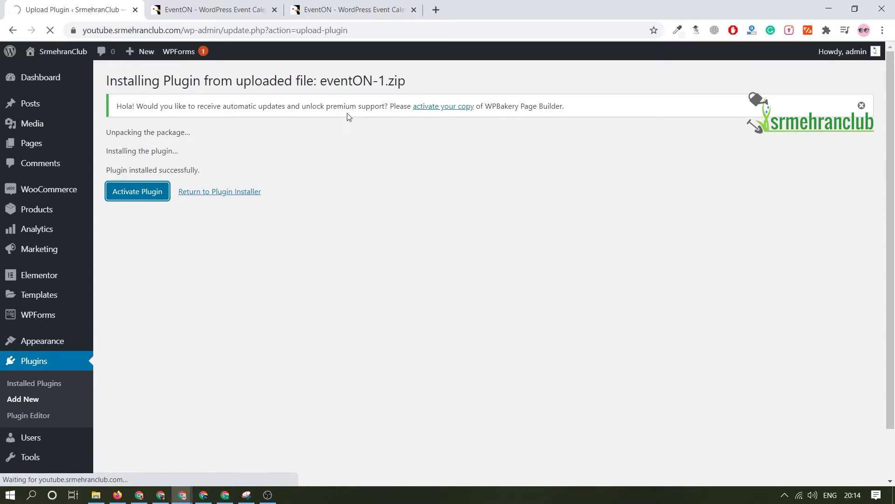
On the EventON demo page, expand the "Event that span for entire month" and "Event that span across months" entries and review their details.
click(349, 9)
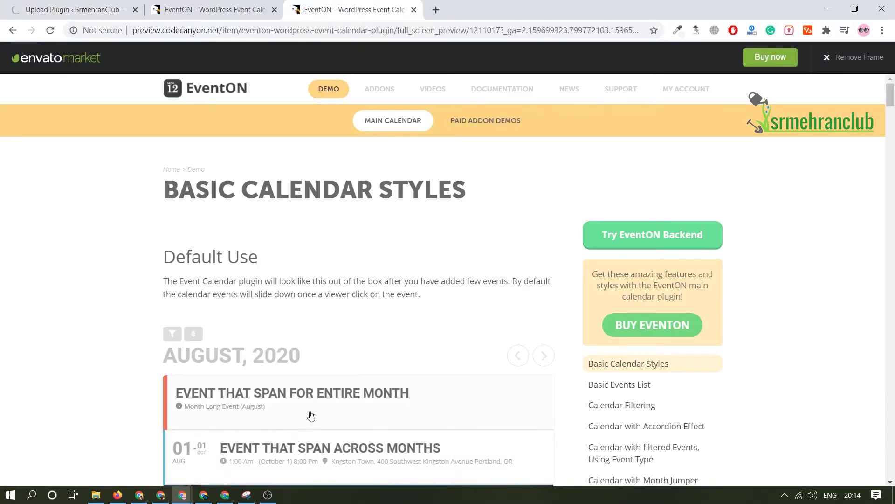
scroll(309, 415, down, 3)
click(229, 237)
scroll(300, 304, down, 4)
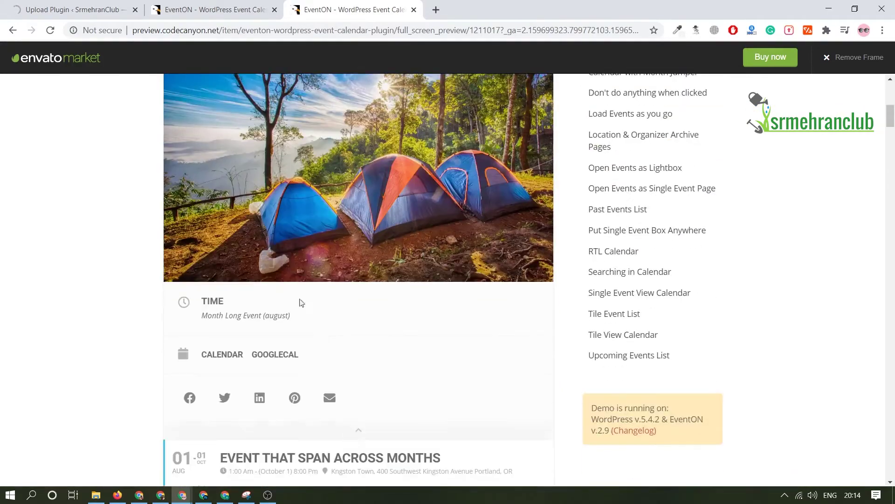
scroll(326, 364, down, 3)
click(252, 282)
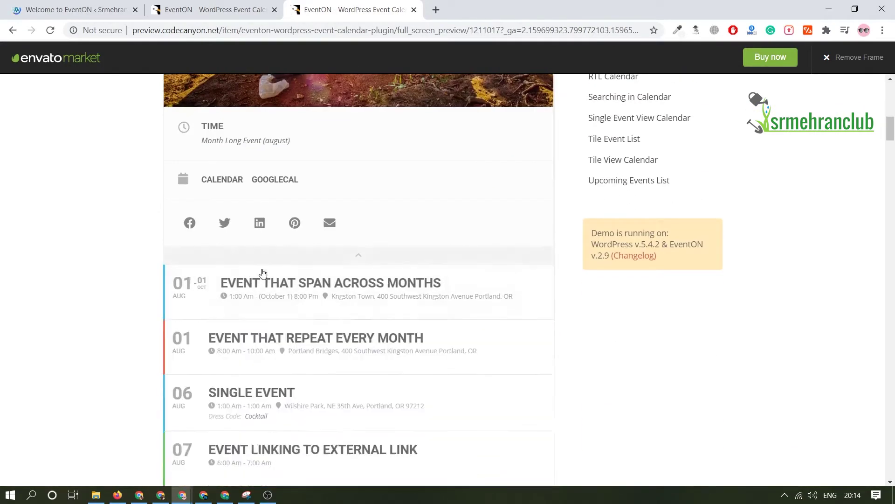
scroll(289, 326, up, 1)
click(293, 344)
scroll(332, 376, down, 4)
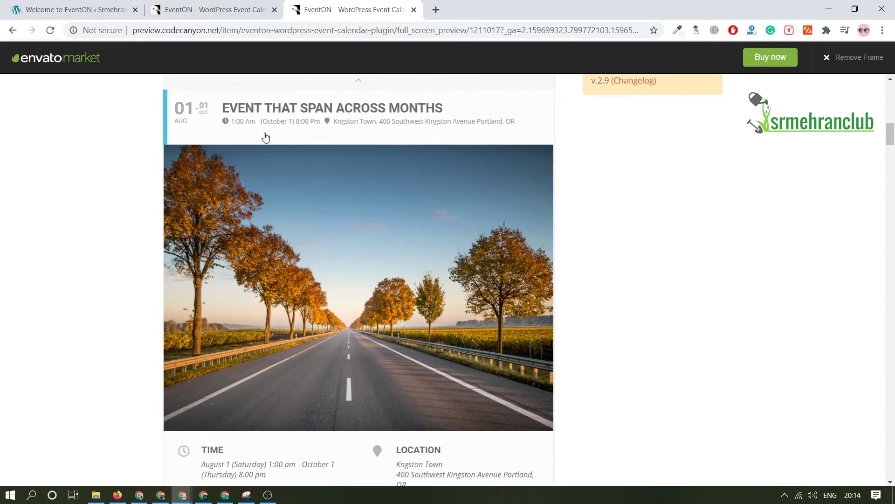
Return to the WordPress site and check the EventON entry in the list of installed plugins.
key(ctrl+1)
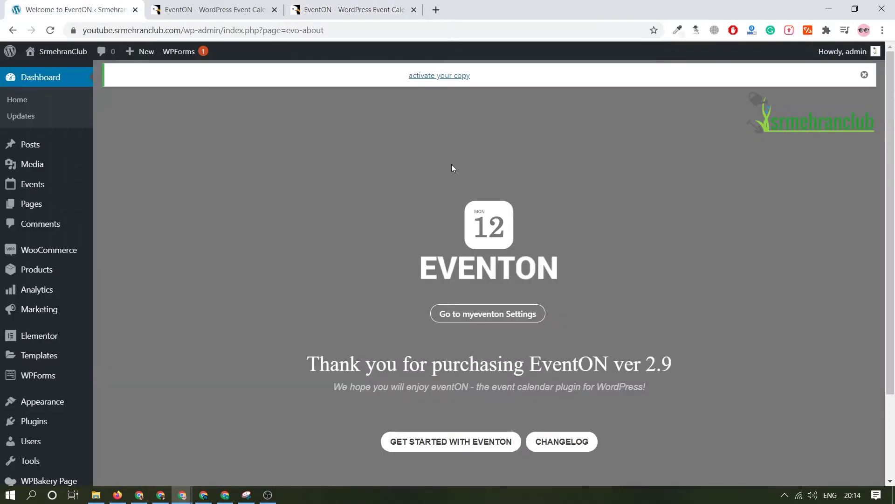
scroll(280, 266, down, 1)
scroll(434, 132, up, 1)
mouse_move(35, 422)
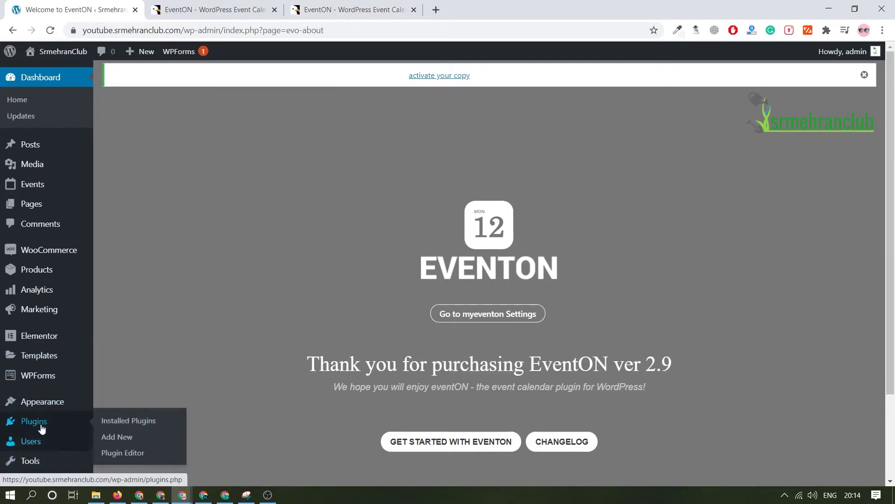
click(113, 424)
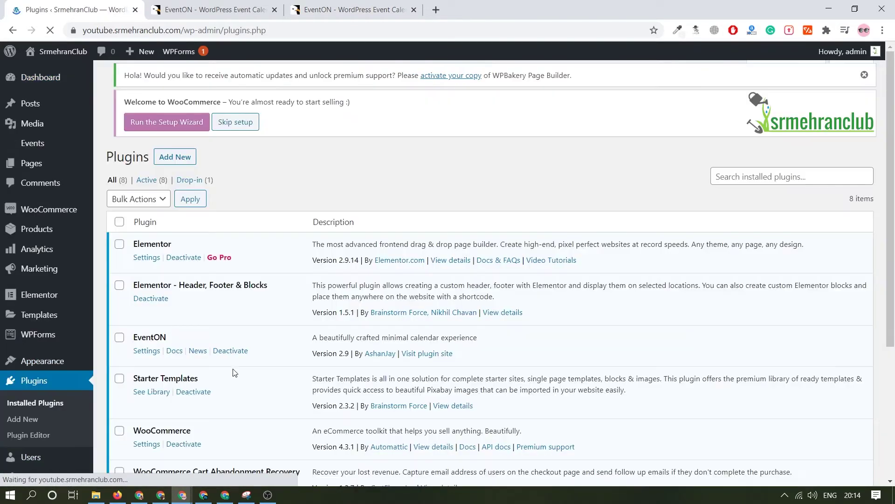
scroll(234, 368, down, 2)
drag(133, 235, 459, 235)
double_click(459, 236)
Open the site's Events list and start adding a new event.
scroll(178, 252, up, 3)
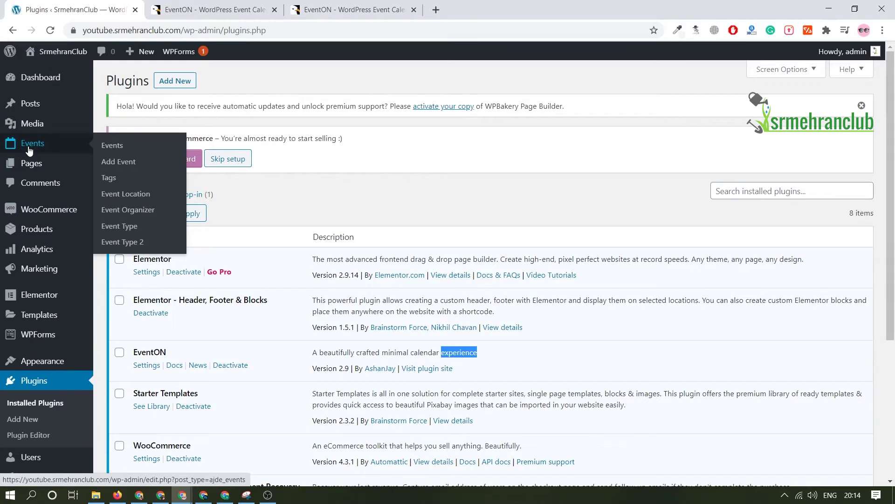
click(117, 146)
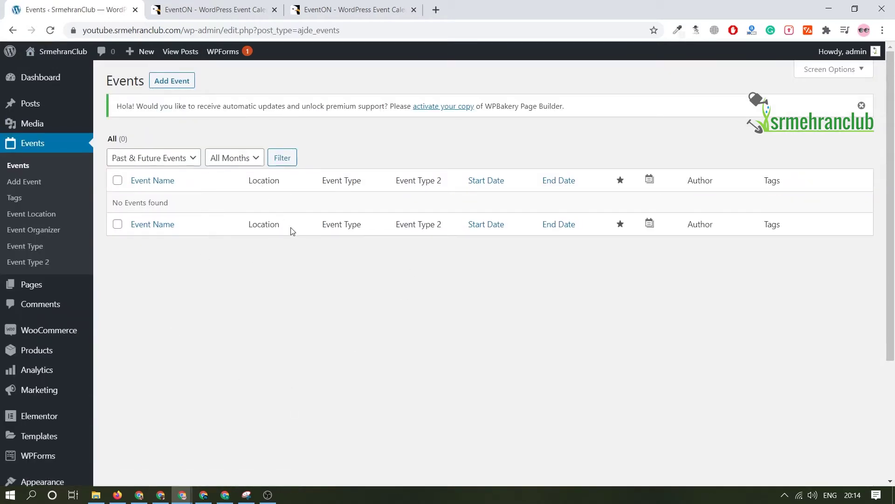
click(177, 82)
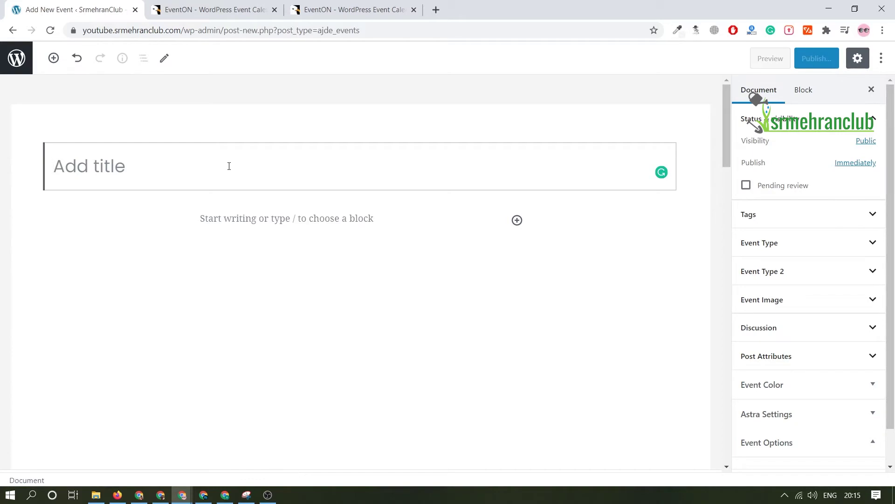
Copy the title "Event that span across months" from the EventON demo page and paste it as the new event's title.
drag(227, 4, 265, 5)
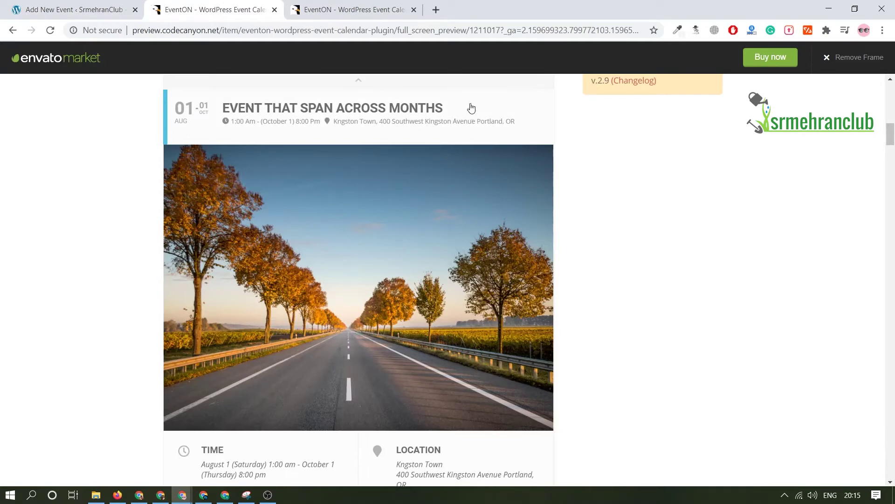
drag(471, 108, 221, 112)
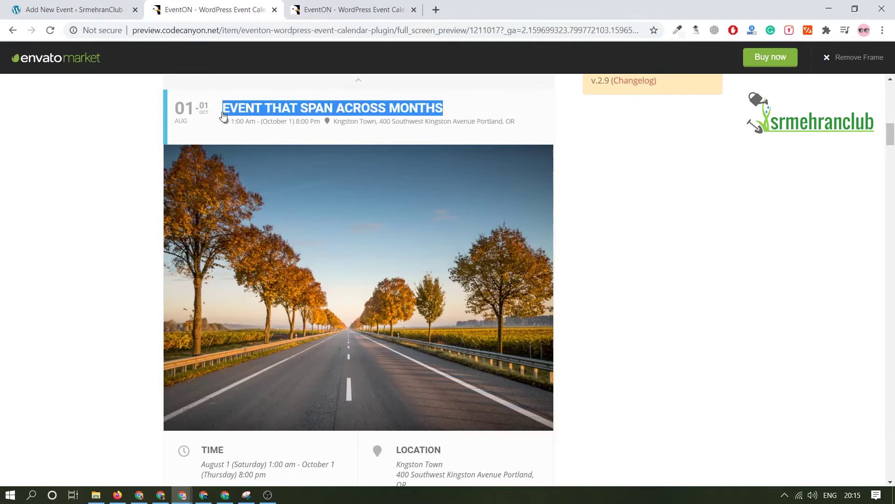
click(286, 120)
drag(472, 114, 225, 115)
key(ctrl+c)
key(ctrl+1)
key(ctrl+v)
click(331, 247)
click(224, 8)
key(ctrl+1)
Set the event's start date to 2020/08/05 and its end to 2020/08/15 at 1:00 PM.
scroll(176, 210, down, 5)
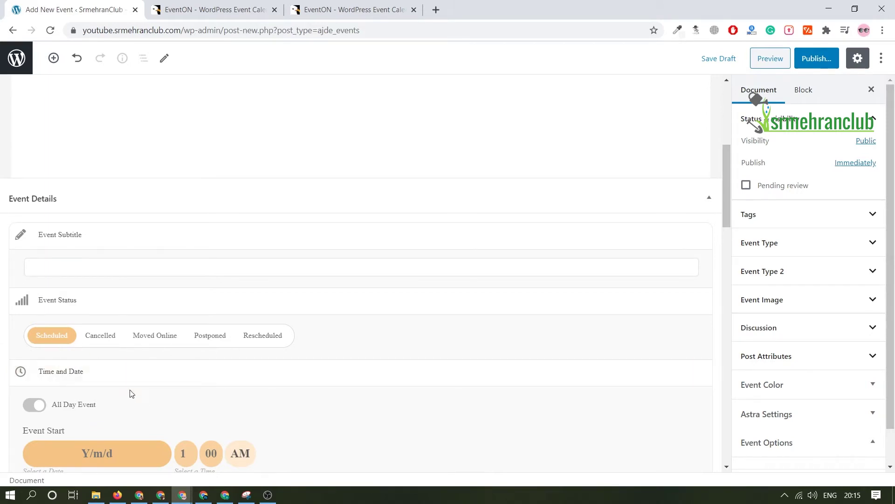
scroll(131, 393, down, 3)
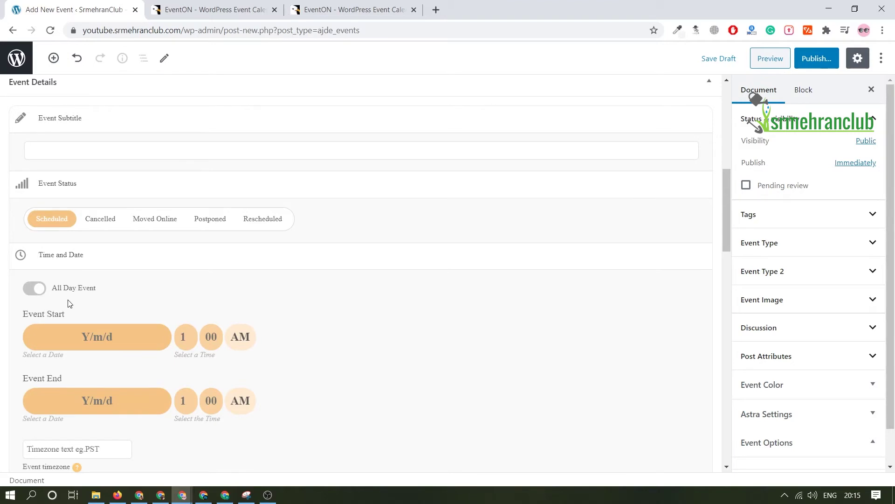
click(129, 343)
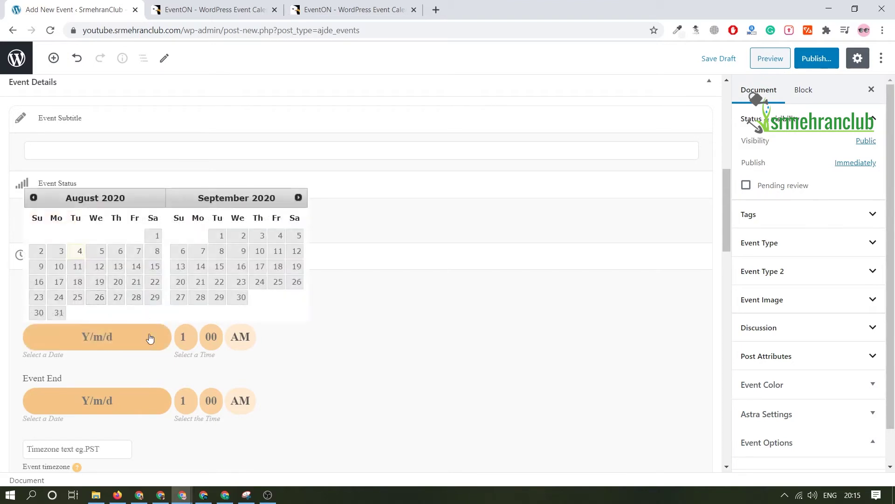
click(102, 252)
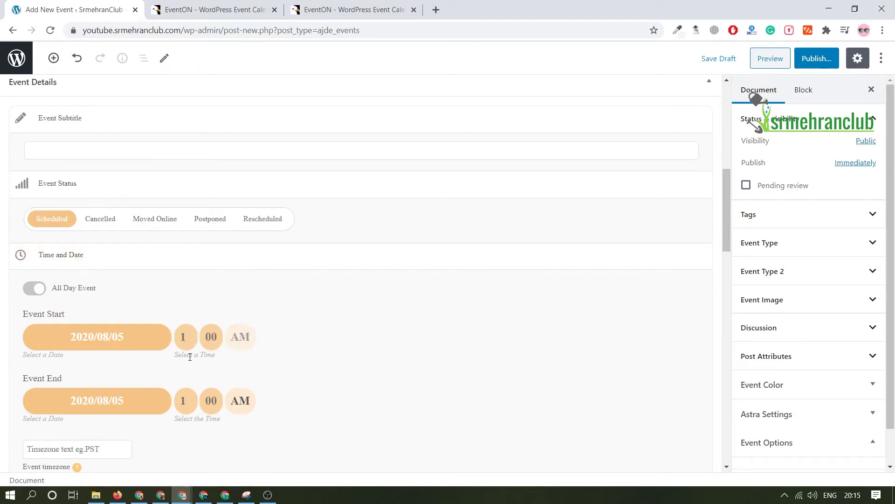
click(96, 401)
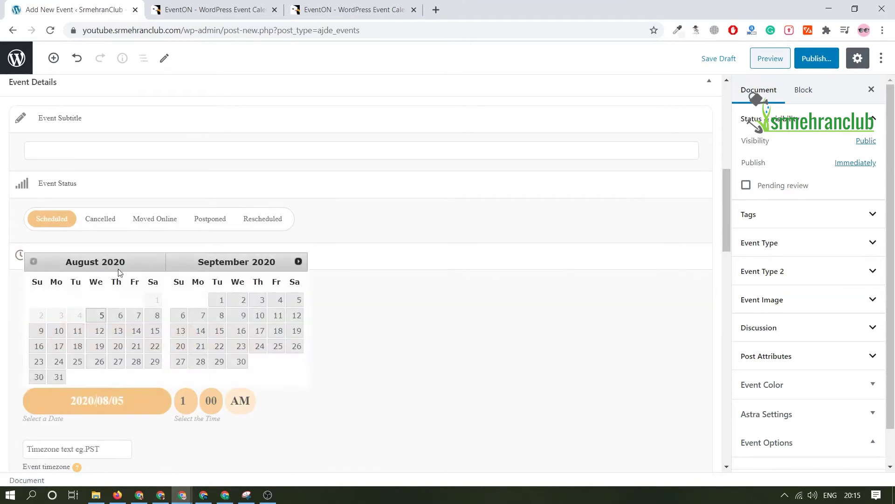
click(154, 332)
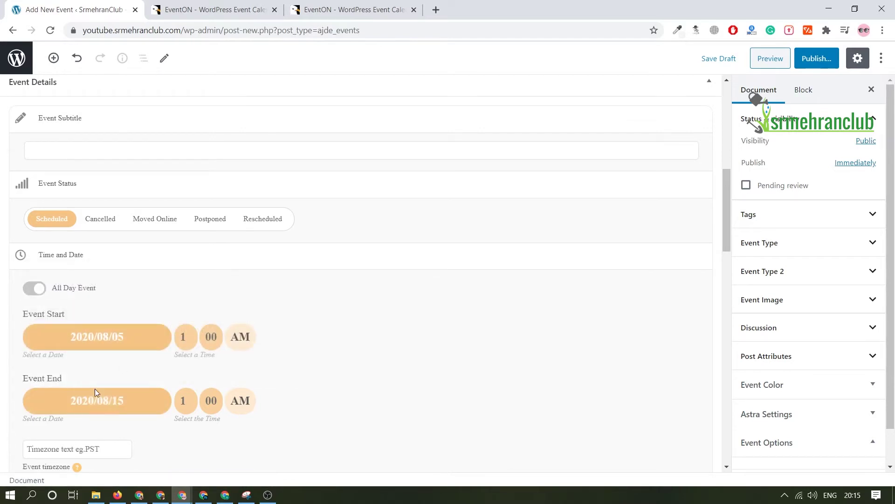
click(187, 402)
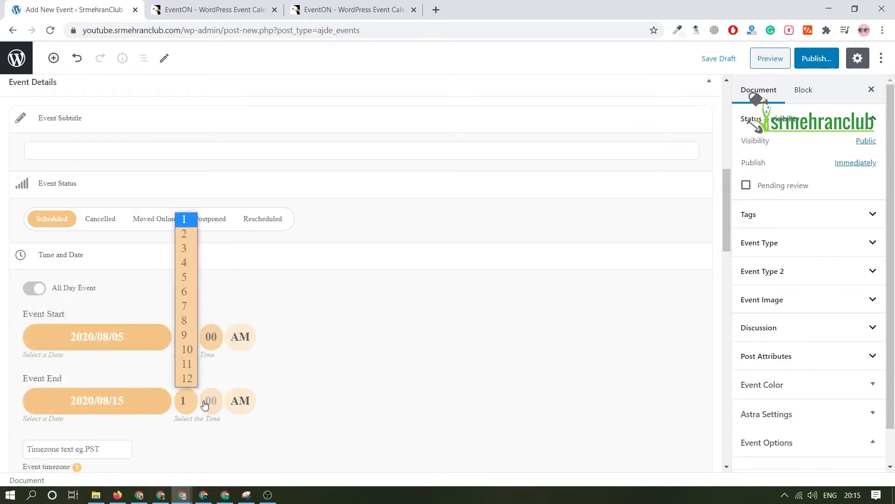
click(240, 400)
click(240, 434)
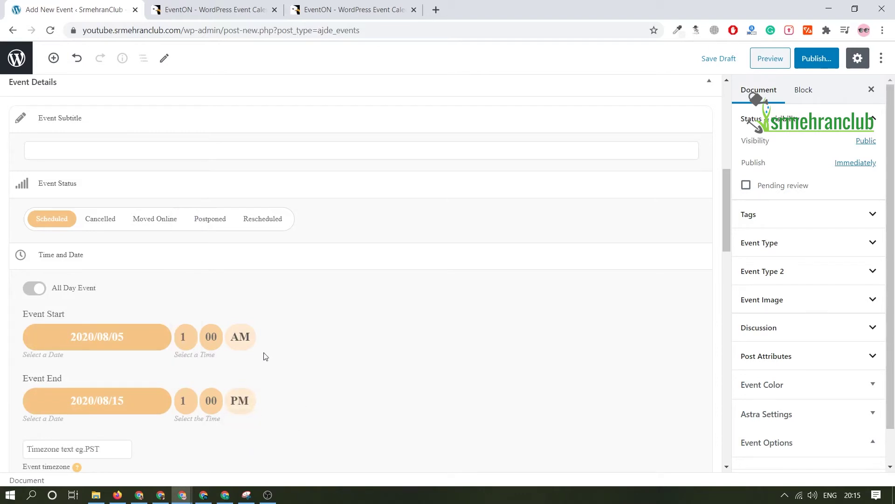
Enter PST as the event's timezone.
scroll(196, 369, down, 3)
click(75, 333)
text(PST)
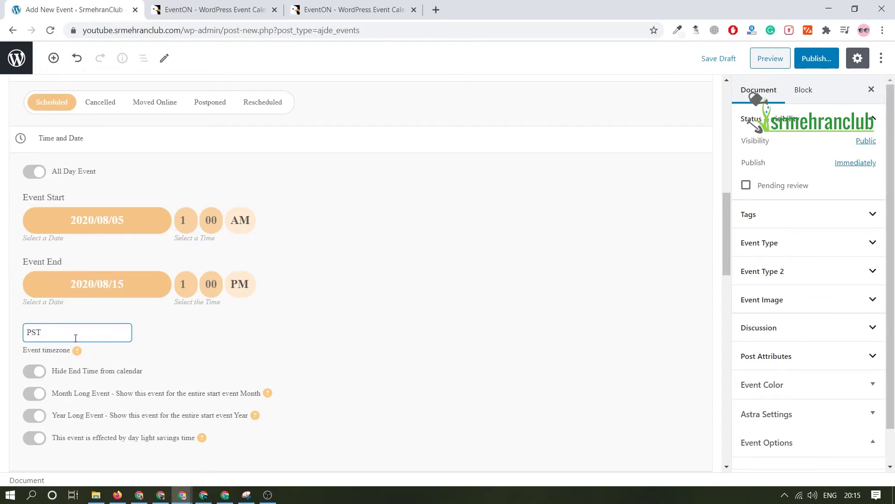
click(261, 369)
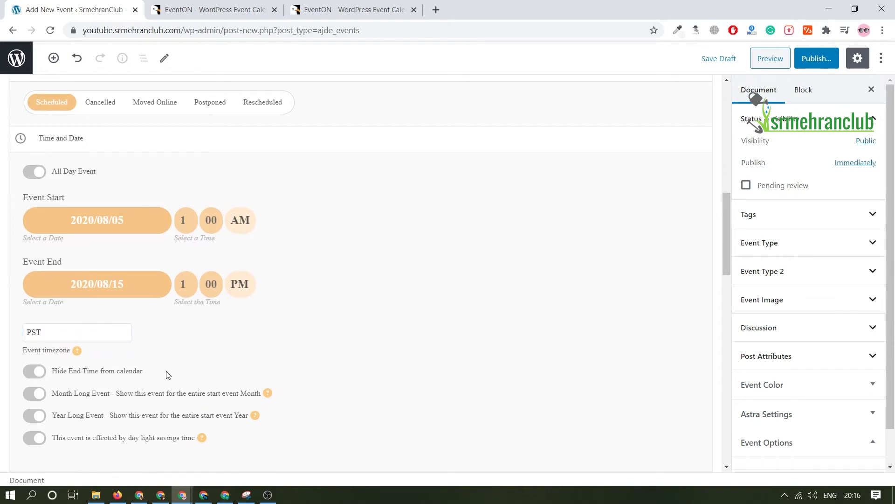
Check the date and time line of "Event that span across months" on the demo page and return to the new event.
click(356, 7)
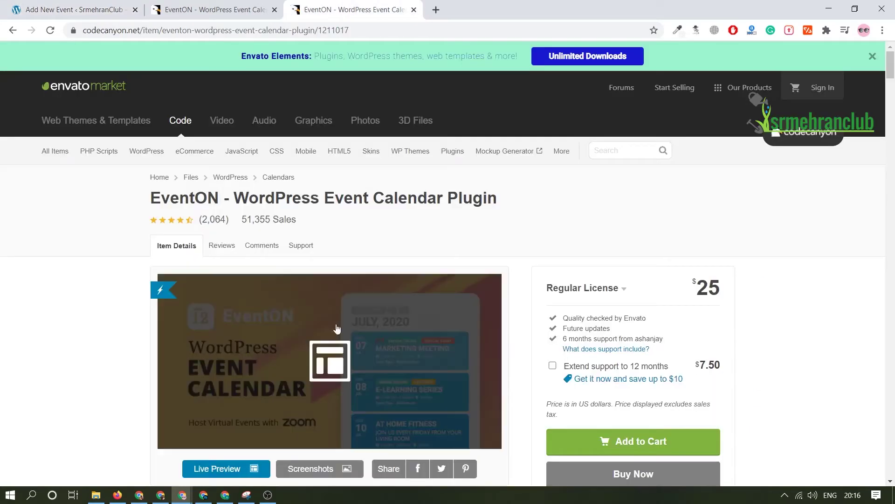
click(242, 9)
click(296, 134)
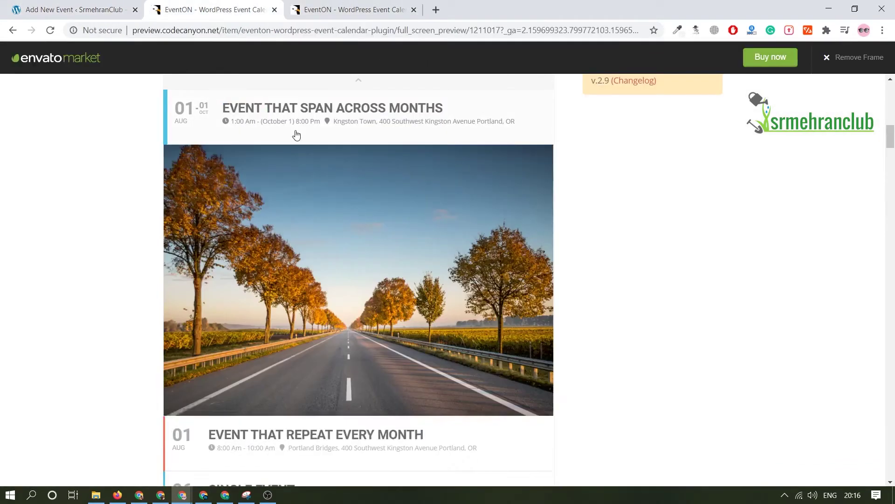
click(77, 10)
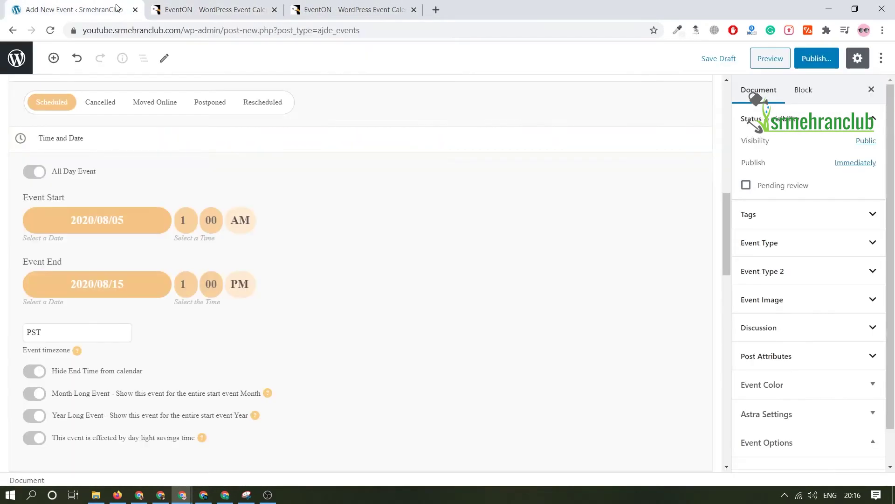
Enable the virtual (online) event option, review its broadcasting methods, and disable the option again.
scroll(79, 391, down, 1)
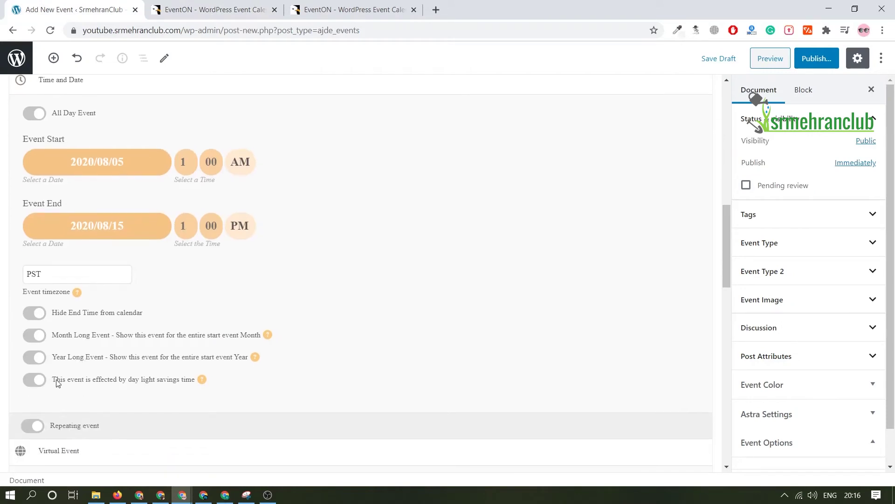
scroll(57, 350, down, 2)
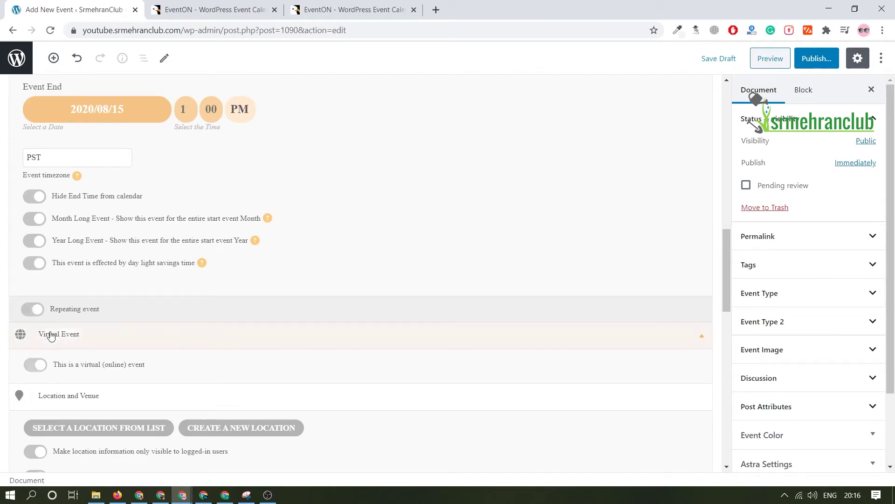
click(45, 374)
scroll(123, 402, down, 3)
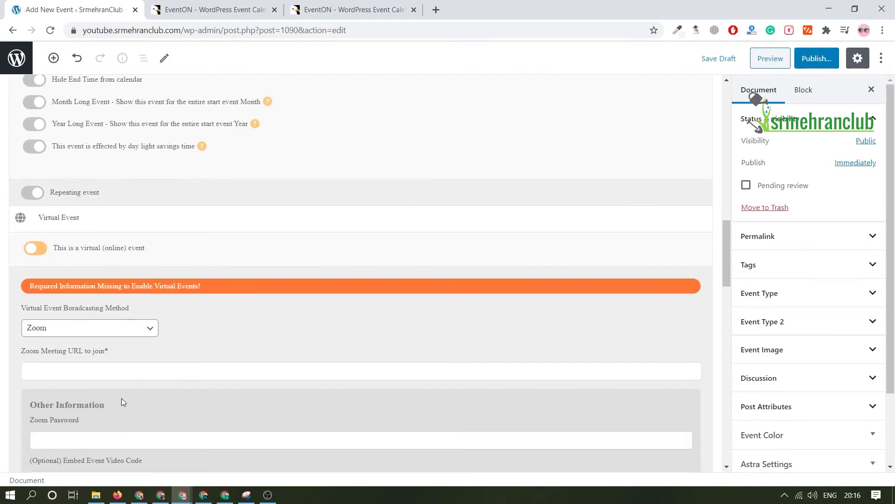
click(126, 335)
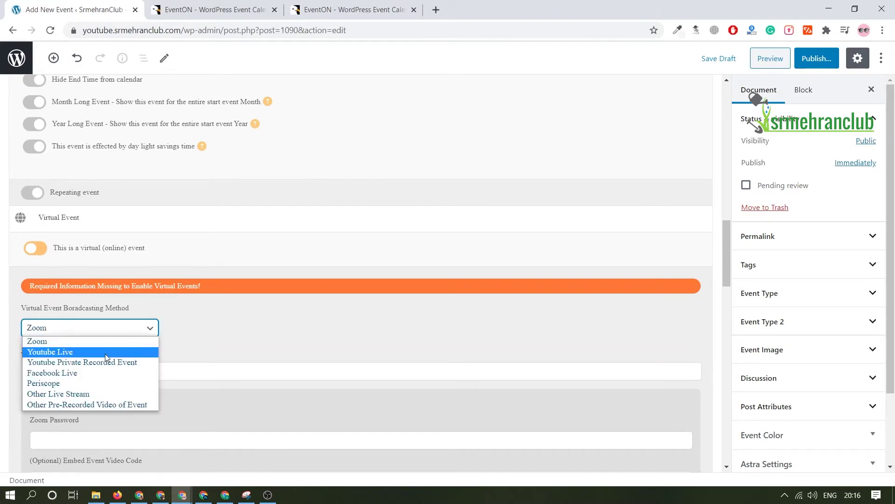
click(189, 314)
click(35, 247)
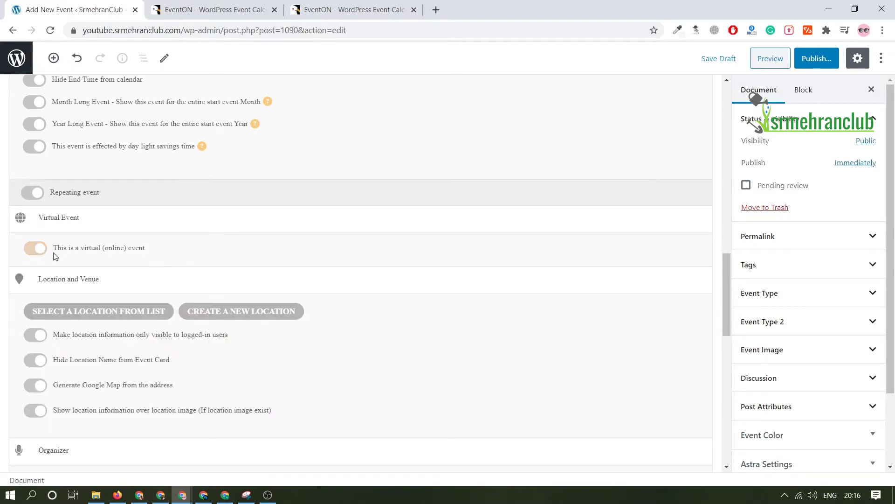
click(29, 251)
click(26, 249)
click(39, 249)
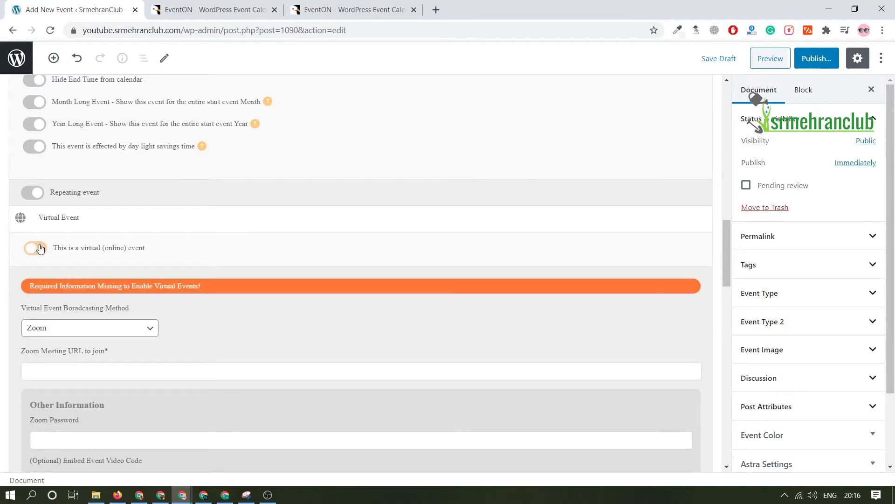
click(40, 248)
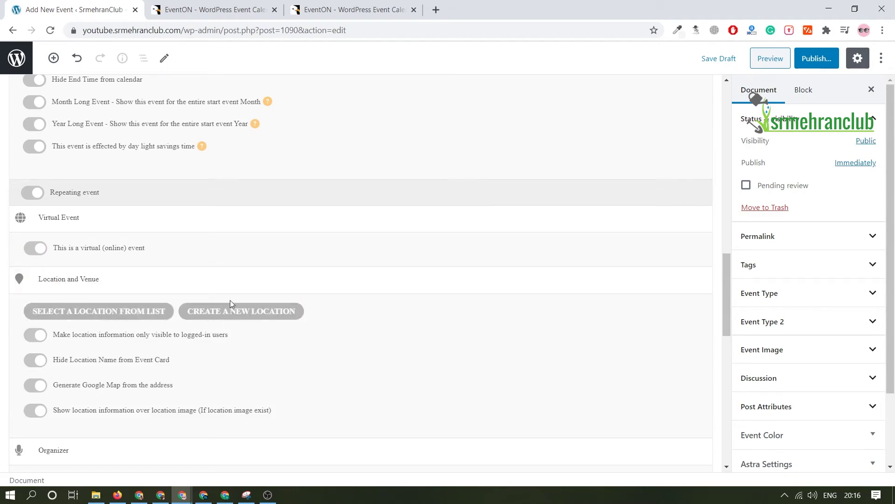
Create a new location named "New York" and fill its address with the location address copied from the demo event.
click(227, 316)
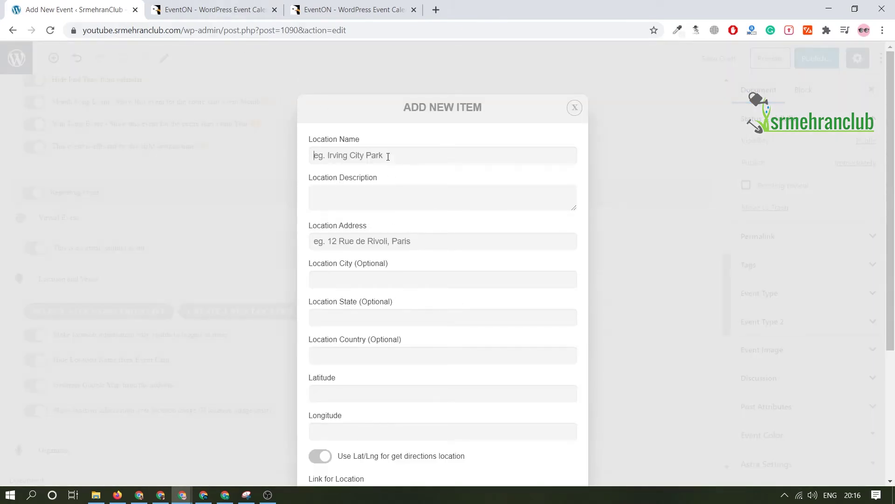
text(New York)
key(ctrl+Tab)
scroll(306, 207, down, 3)
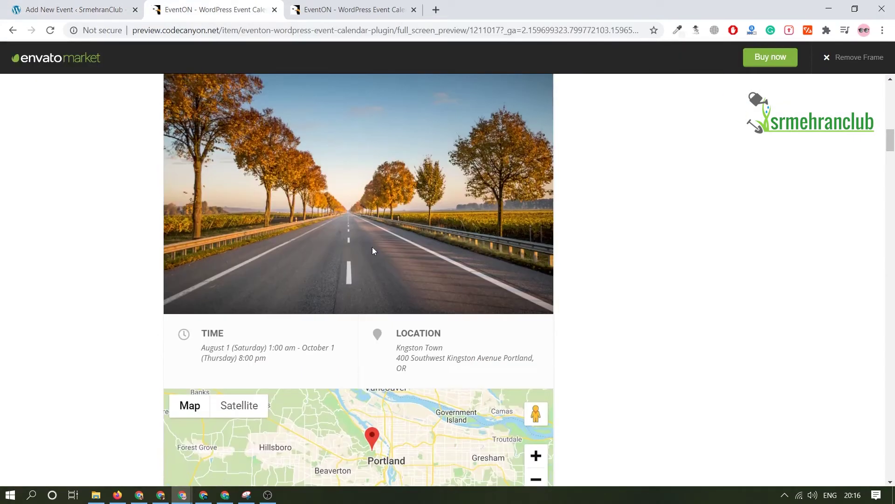
drag(415, 372, 391, 349)
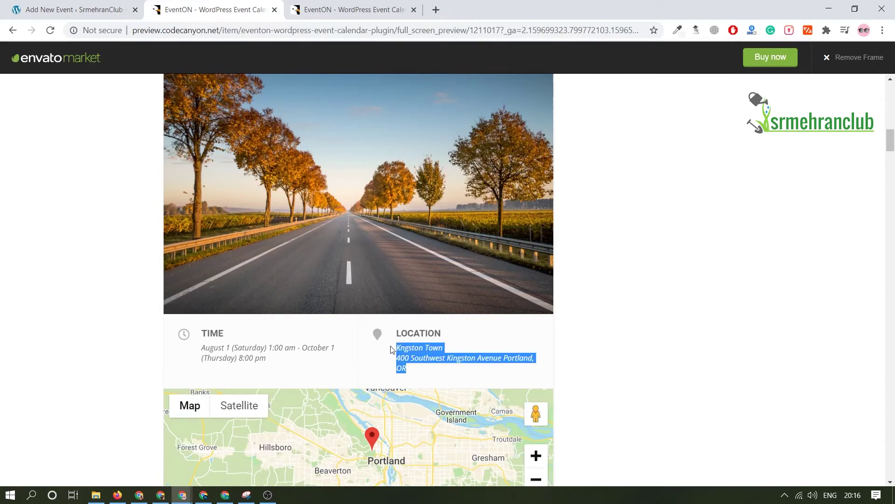
click(91, 6)
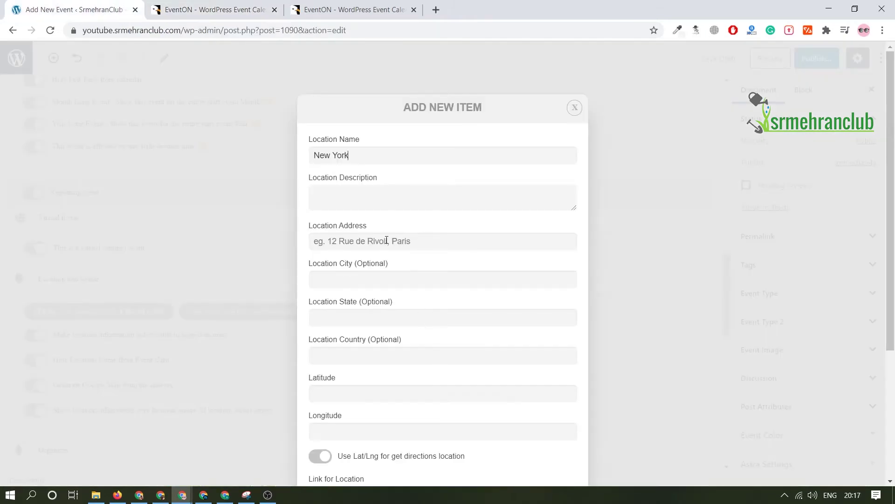
key(ctrl+v)
Choose the media library picture of potted plants with the "Dream" sign as the location image.
scroll(410, 277, down, 4)
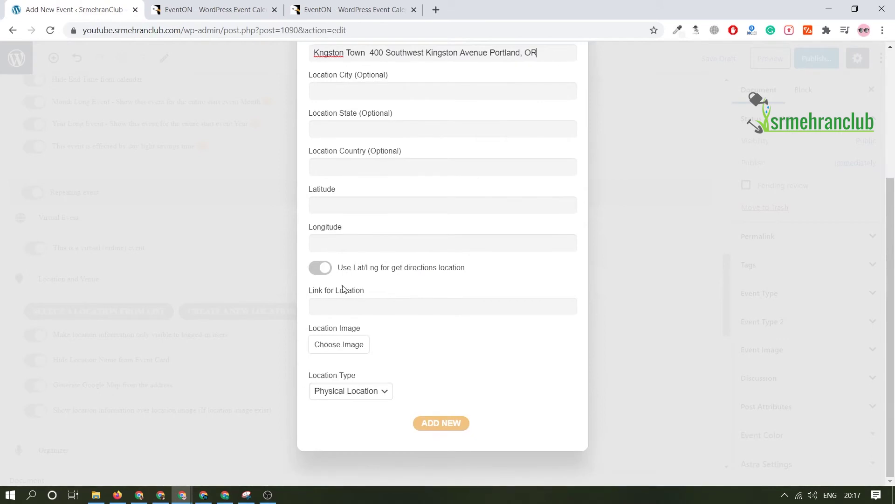
click(357, 353)
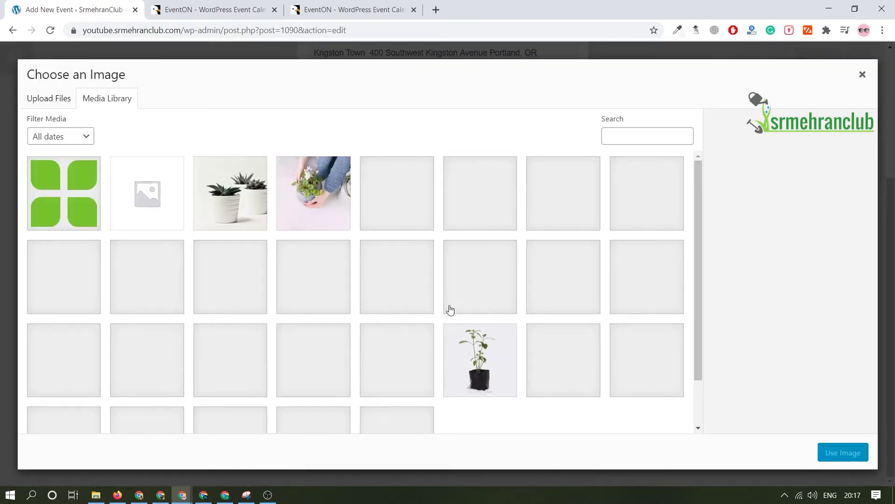
click(573, 283)
click(846, 451)
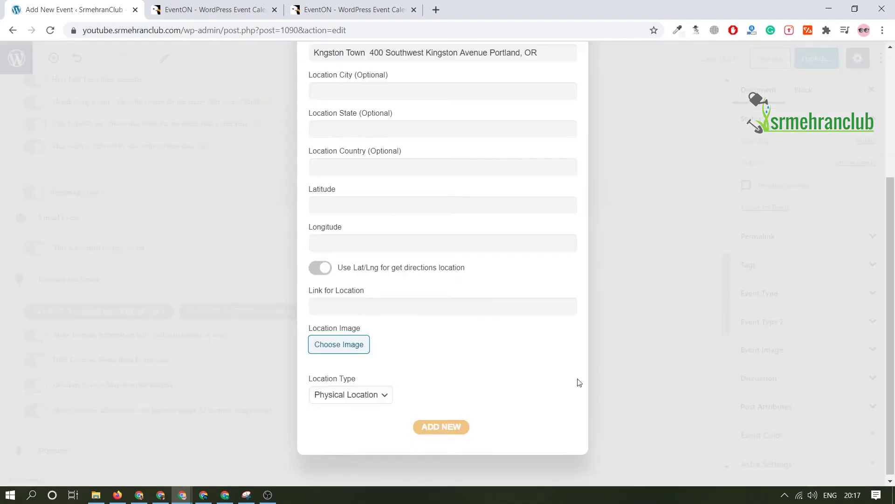
scroll(410, 350, down, 3)
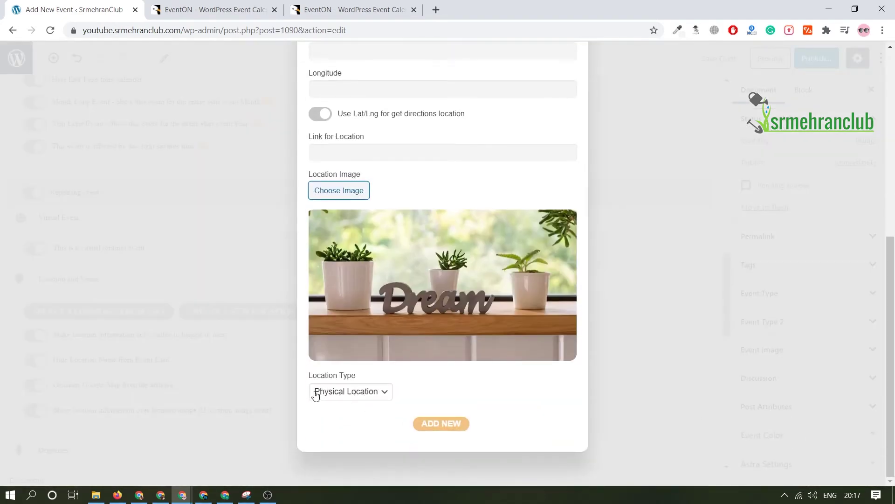
Keep Physical Location as the location type, review the location's entries, and add the location to the event.
click(354, 395)
click(424, 401)
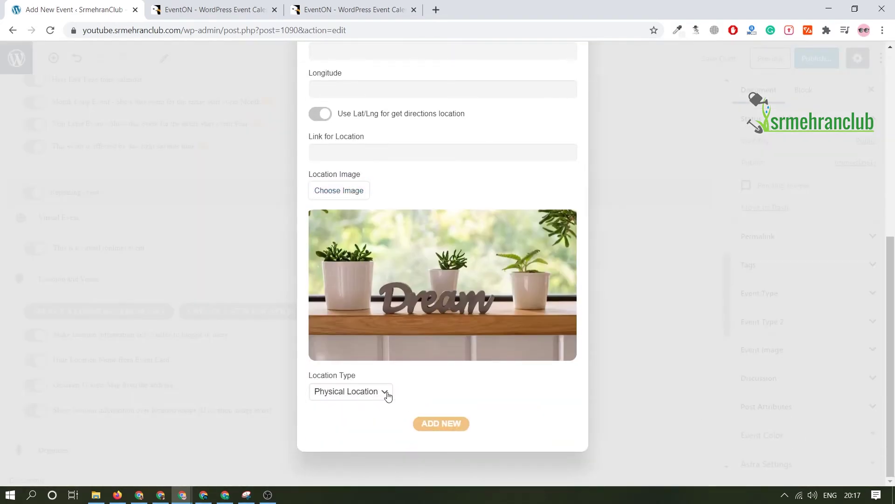
scroll(395, 359, up, 2)
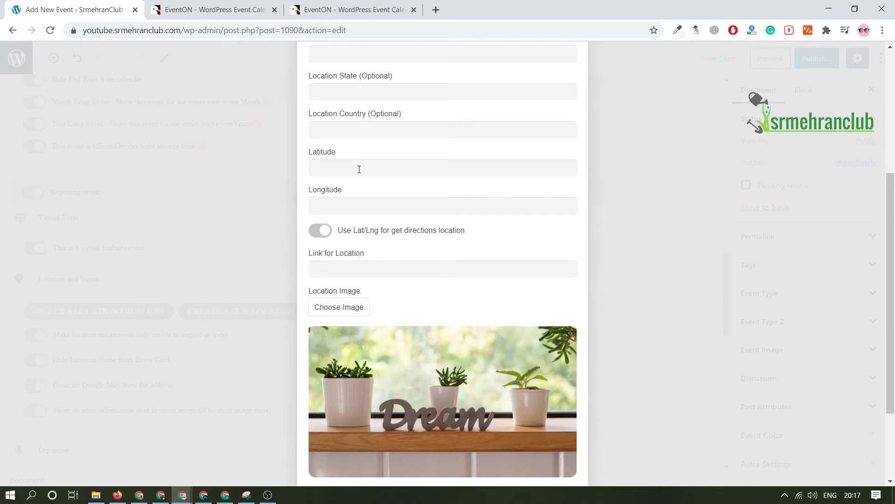
scroll(431, 144, up, 3)
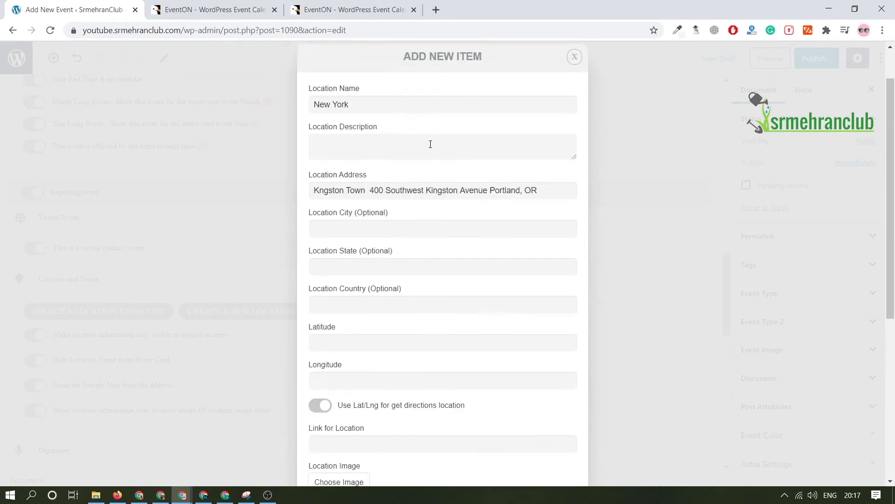
scroll(402, 280, down, 5)
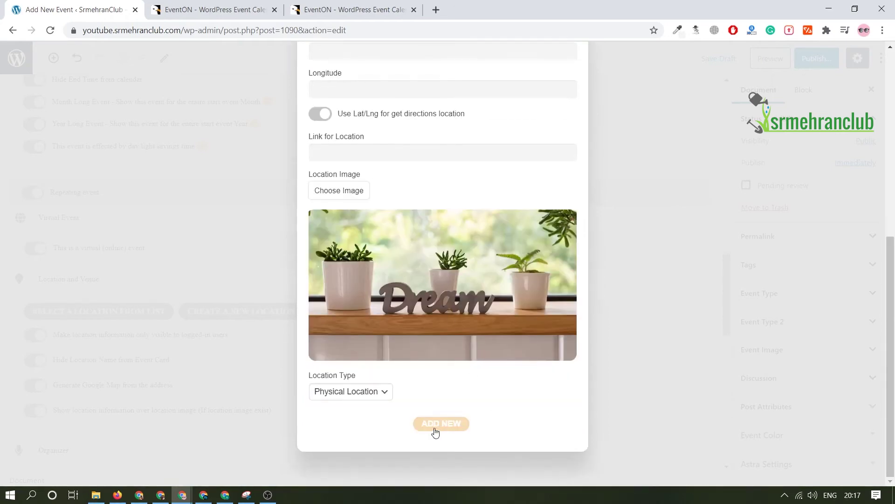
click(436, 429)
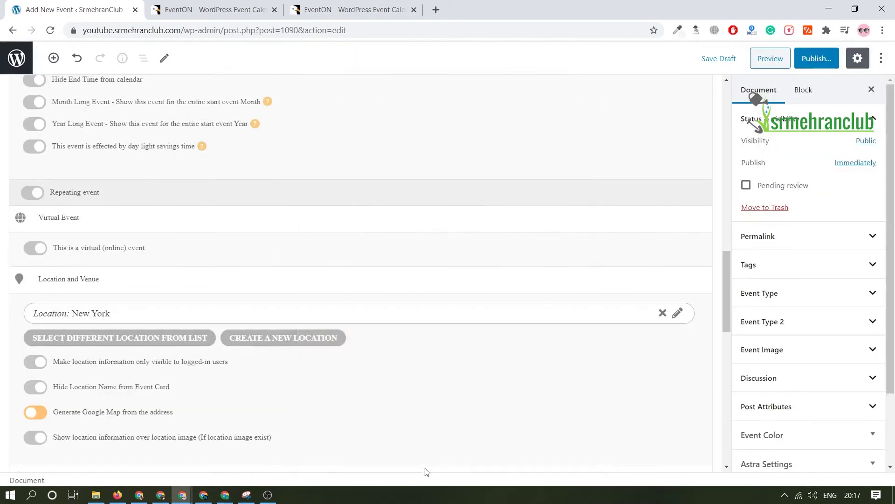
drag(423, 471, 459, 404)
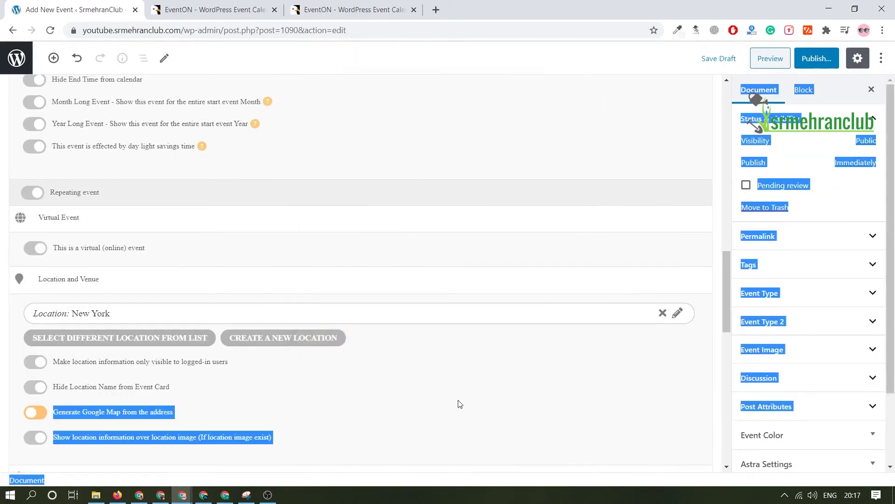
click(510, 362)
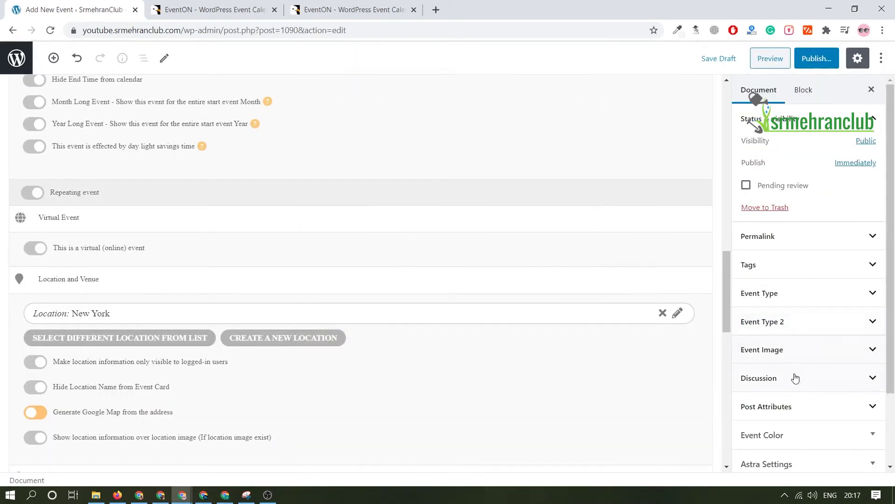
Create a new organizer, entering the organizer's name, the description "SEO manager" and a contact e-mail.
scroll(142, 325, down, 2)
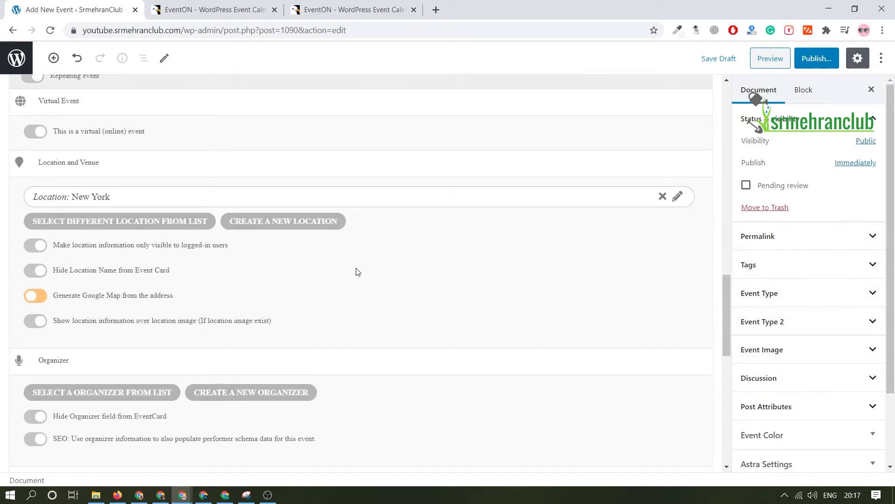
click(238, 395)
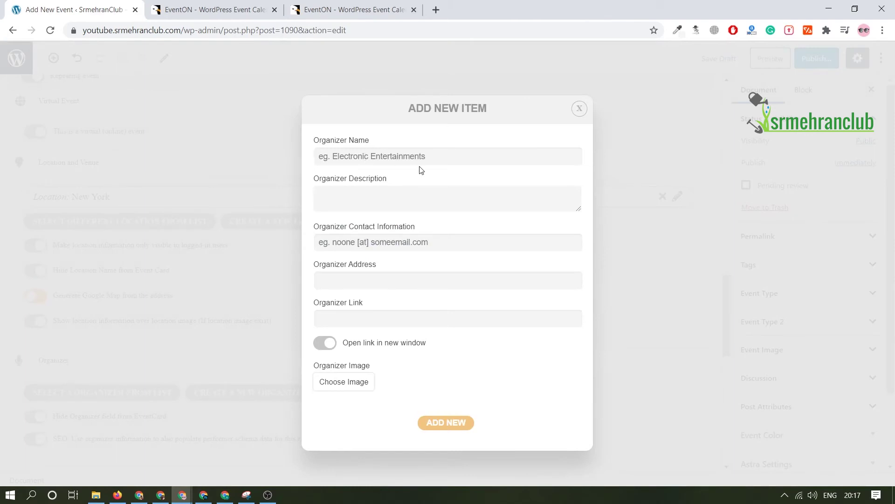
text(Rhon)
click(379, 198)
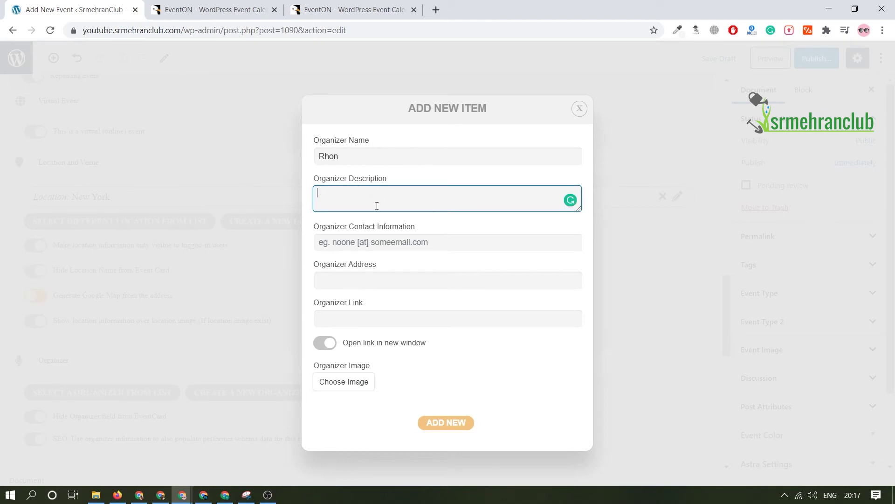
text(SEo manager)
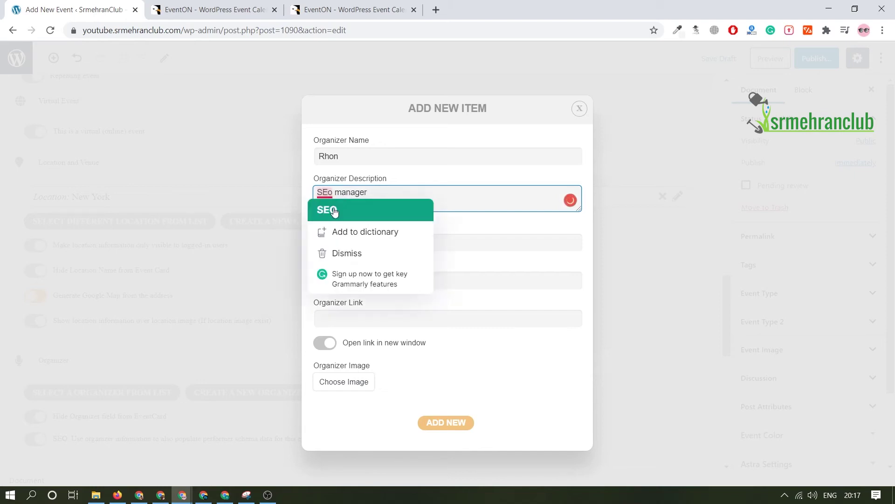
click(330, 208)
click(407, 244)
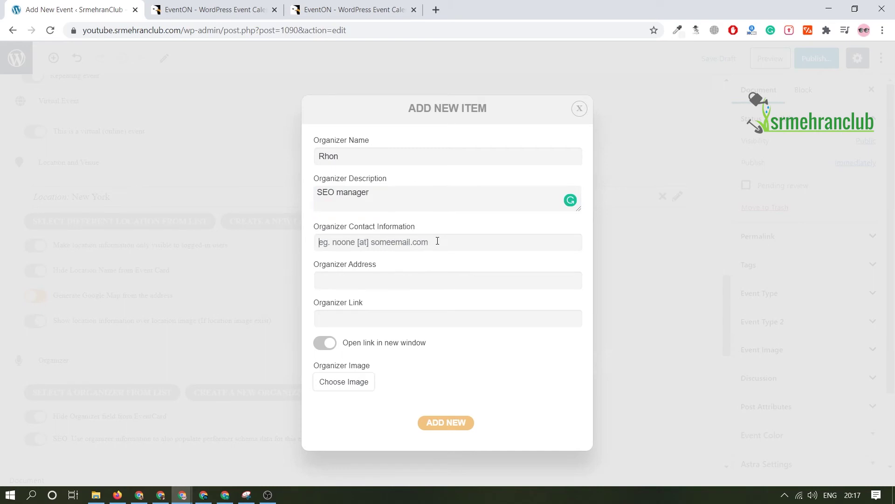
text(jalskdaj @gmail.)
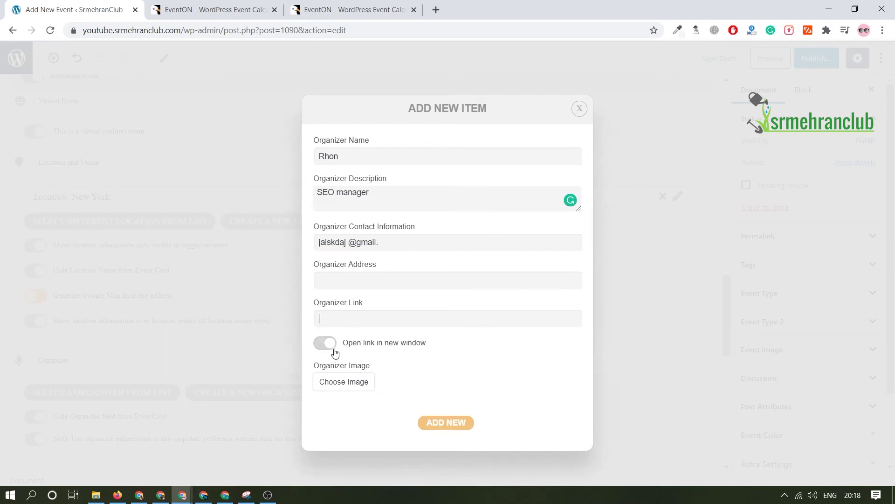
Choose the black-and-white picture of the laughing man as the organizer image and add the organizer to the event.
click(345, 382)
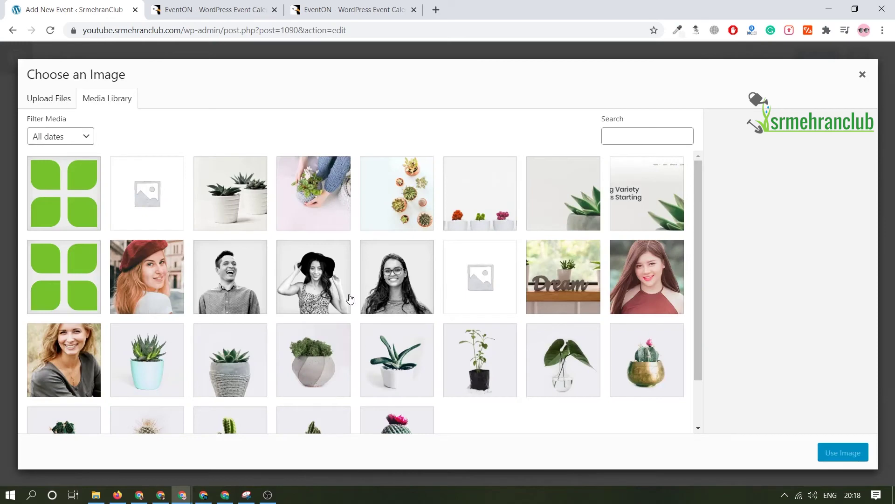
scroll(462, 280, down, 2)
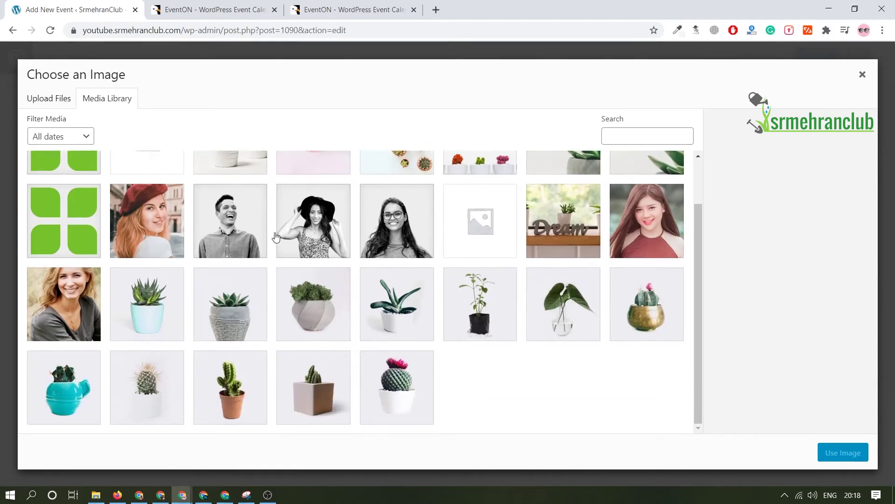
click(259, 236)
click(844, 453)
scroll(488, 389, down, 4)
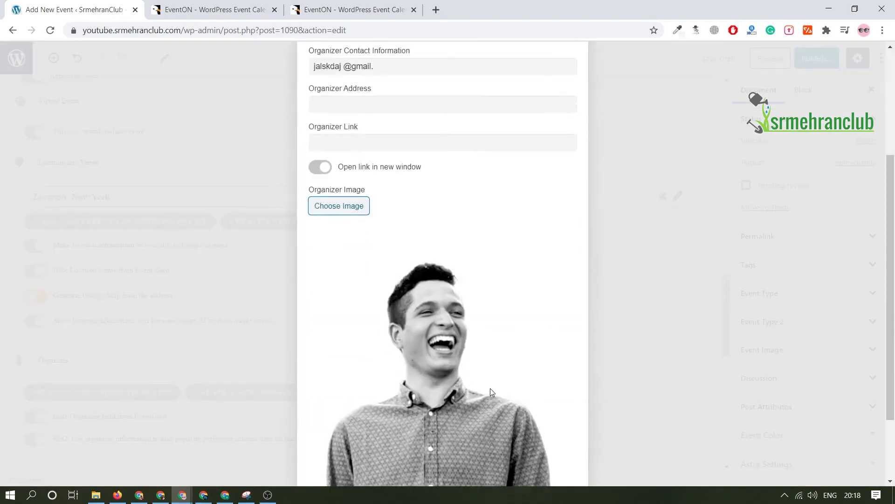
scroll(491, 392, down, 2)
click(455, 425)
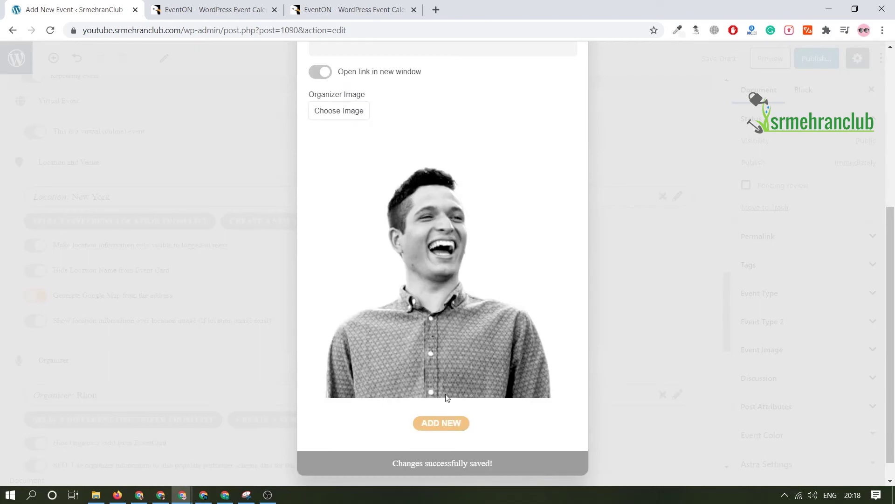
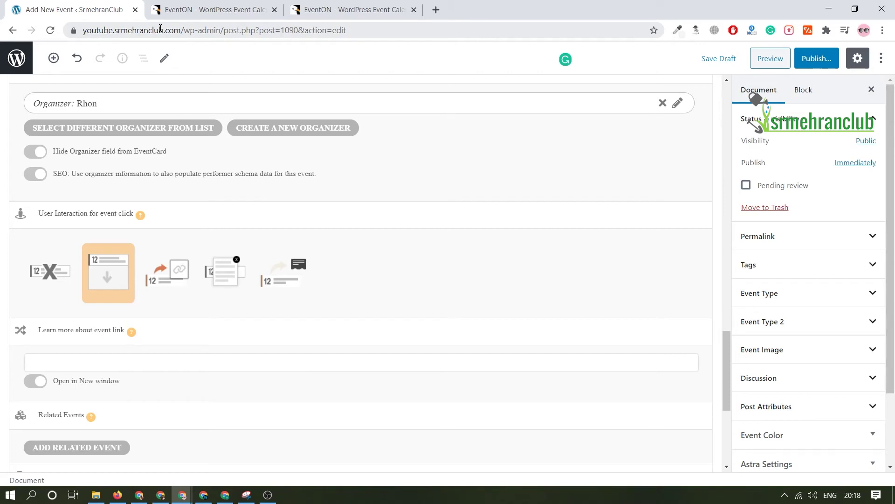
drag(184, 31, 83, 31)
key(ctrl+c)
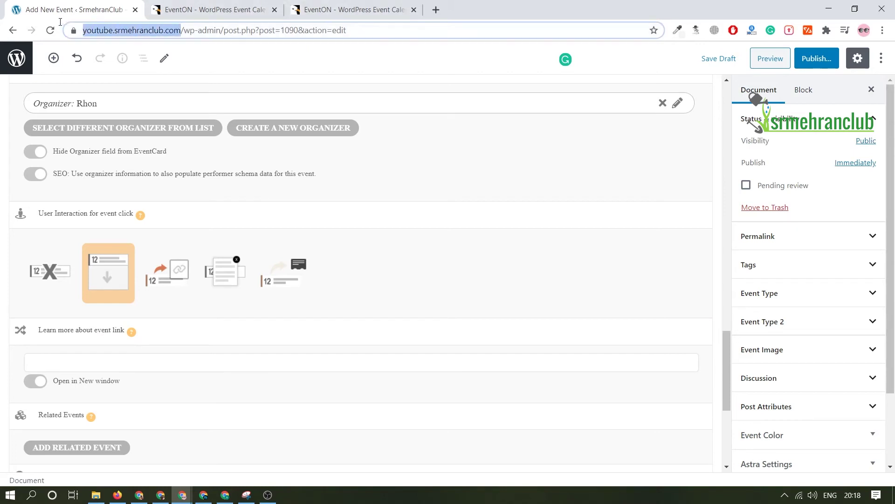
click(102, 365)
key(ctrl+v)
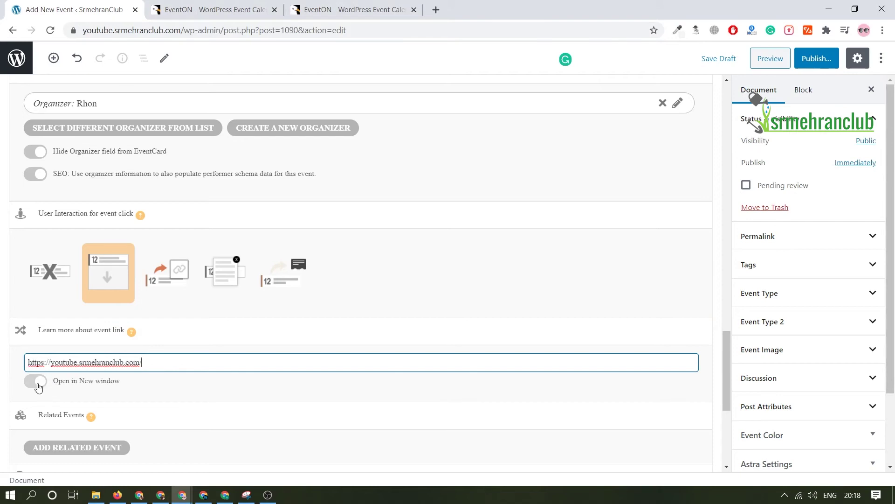
click(40, 386)
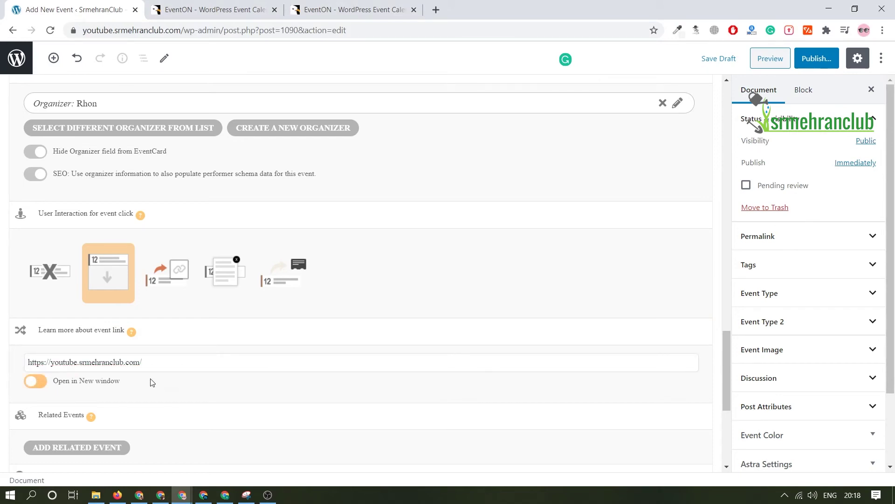
Look through the event list in the EventON demo, and return to the event being edited.
scroll(110, 389, down, 5)
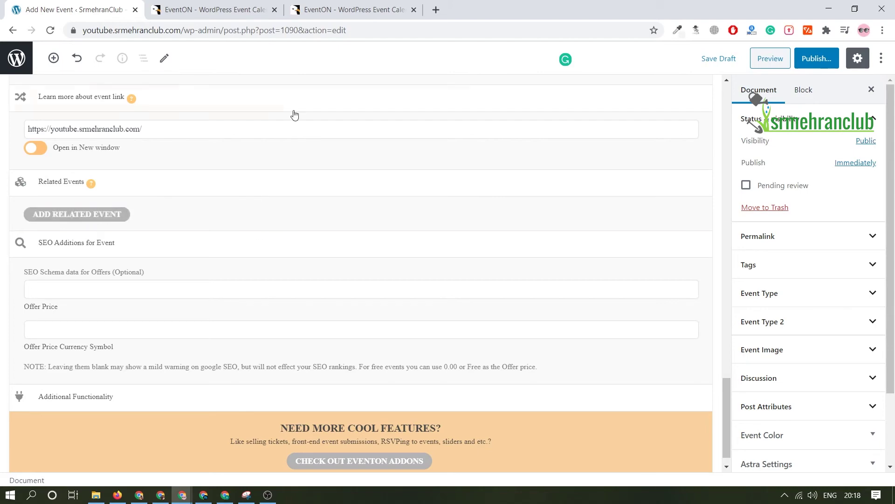
click(205, 5)
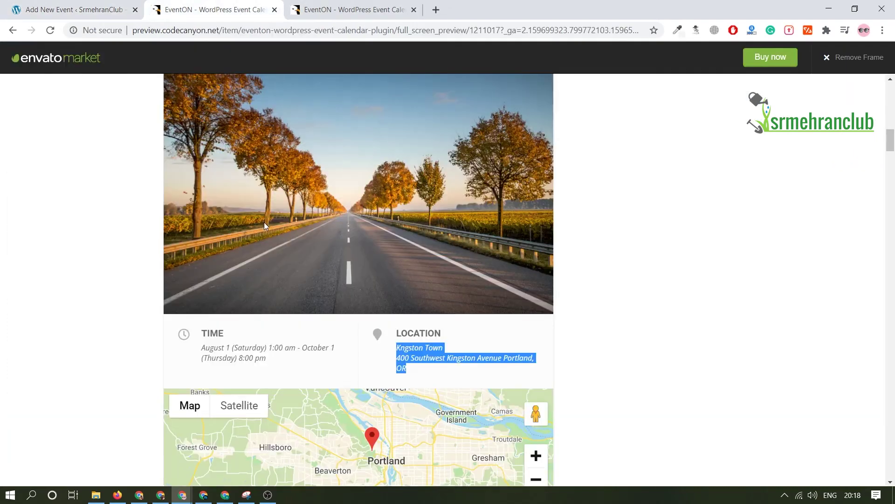
scroll(264, 223, down, 12)
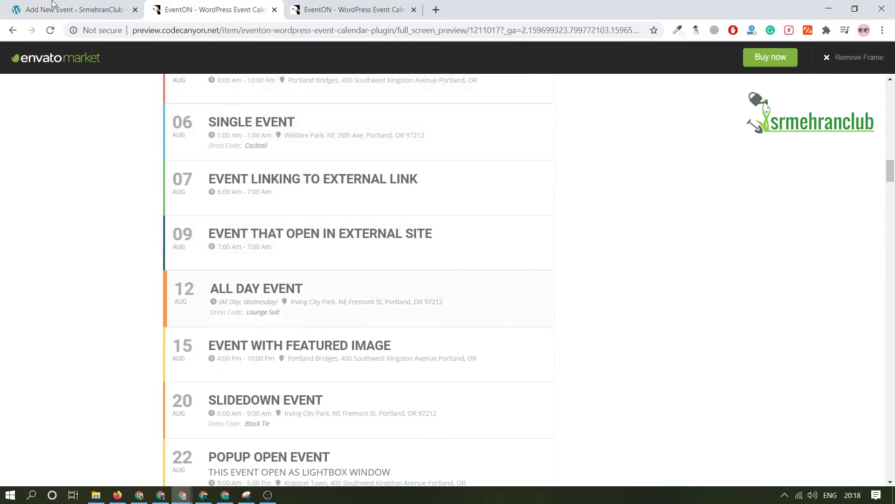
click(52, 5)
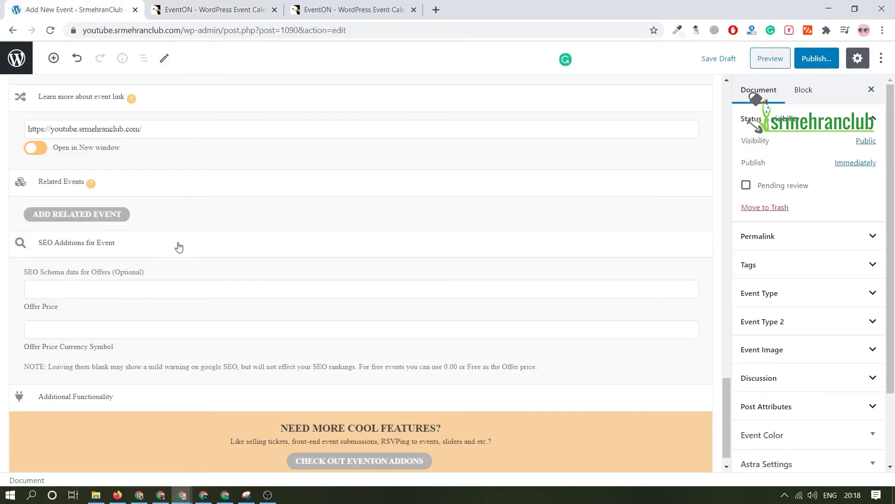
Check the selection list for related events, and review the SEO offer fields and the Additional Functionality section.
click(111, 216)
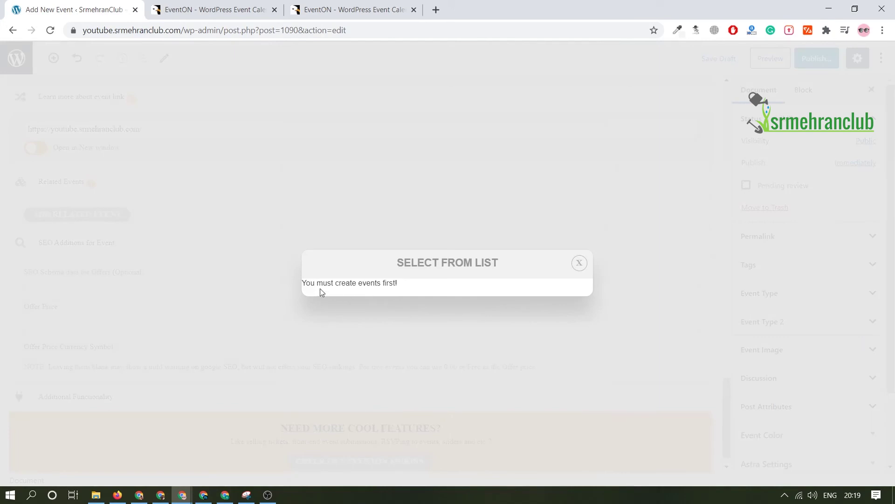
triple_click(323, 285)
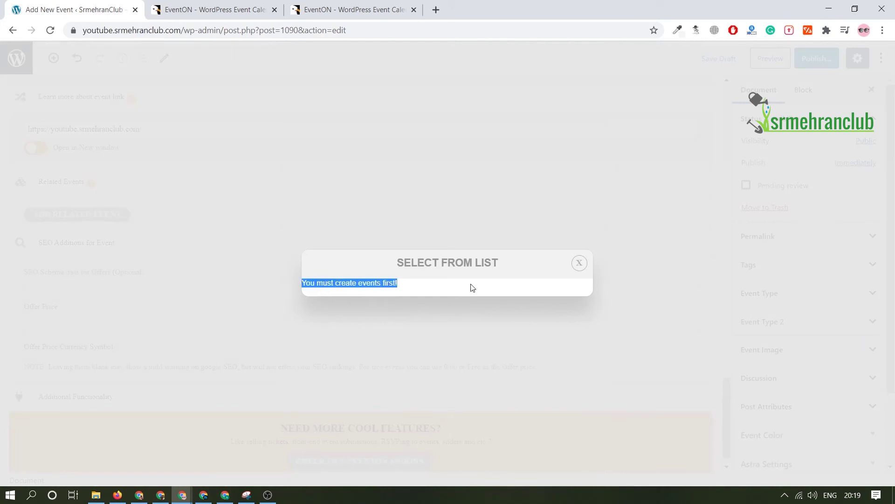
click(579, 263)
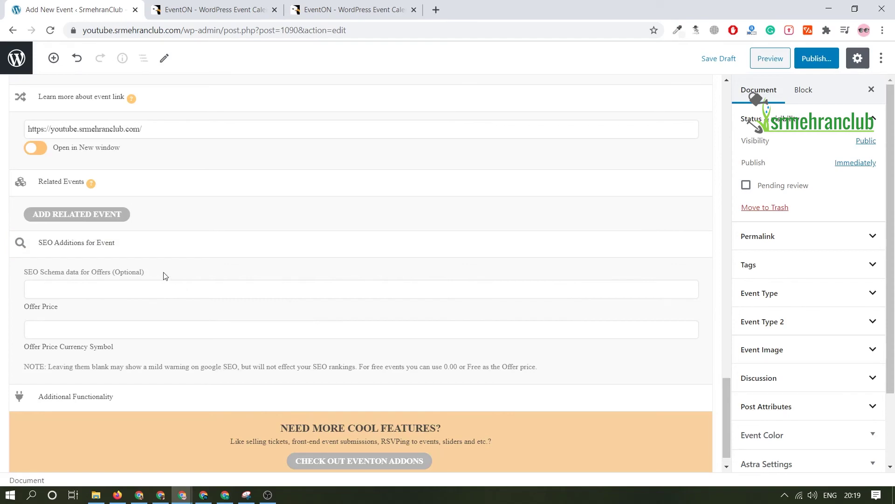
drag(163, 275, 23, 280)
click(145, 353)
scroll(146, 348, down, 1)
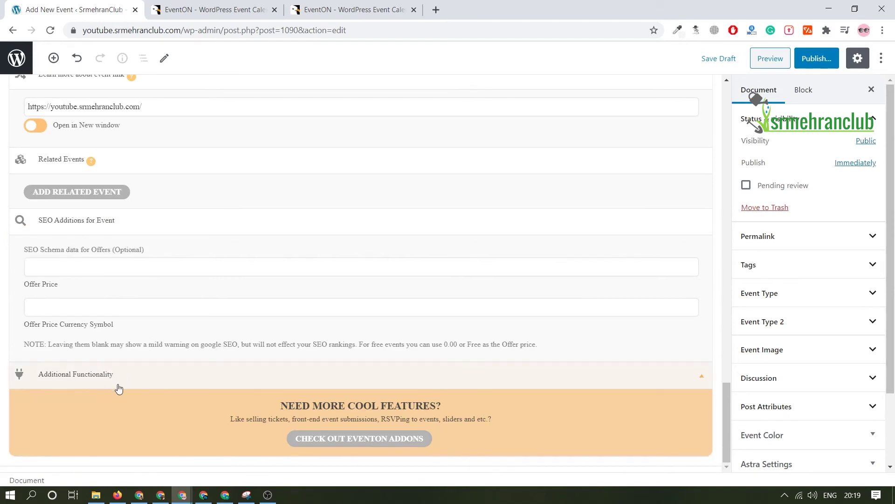
scroll(508, 404, up, 8)
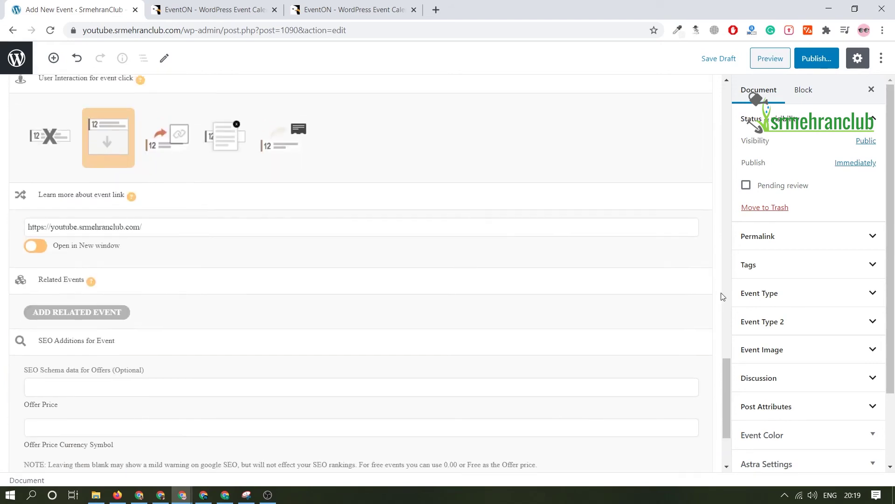
Review the event's permalink and tags settings.
click(818, 233)
click(814, 237)
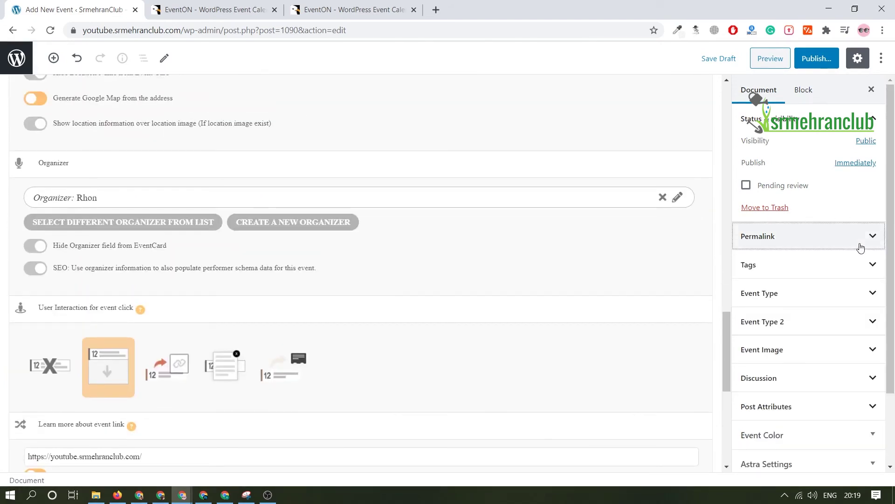
click(781, 241)
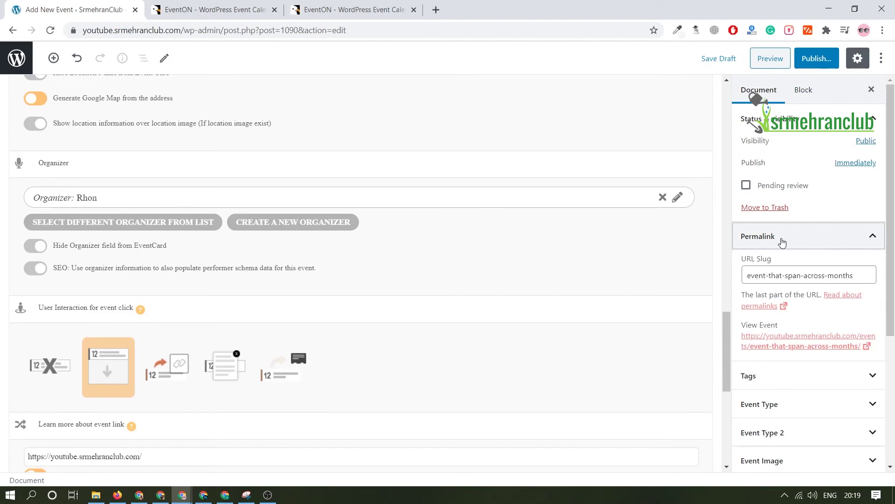
click(782, 241)
click(866, 273)
click(867, 273)
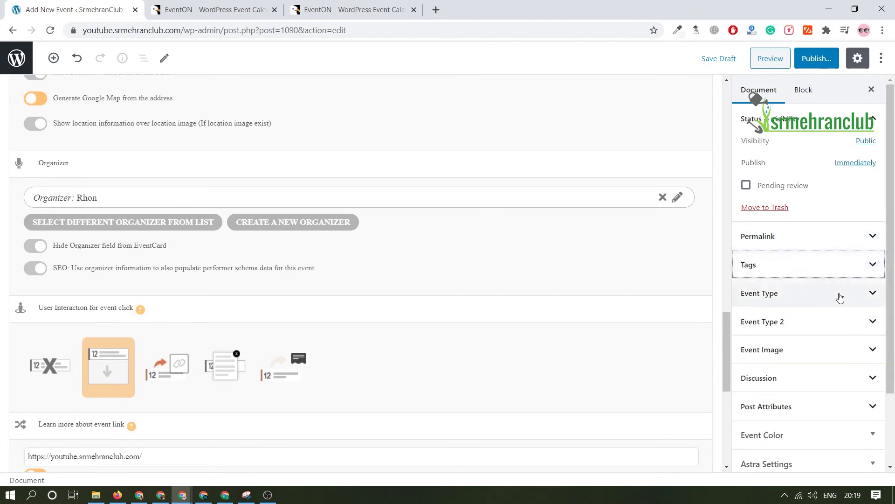
Set the potted plants picture with the "Dream" sign, bg4-free-img.jpg, as the event image.
click(841, 354)
scroll(842, 356, down, 3)
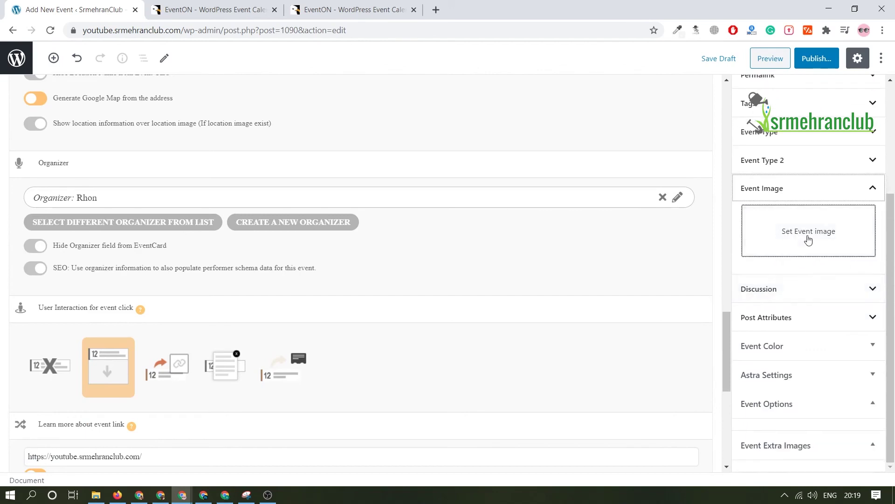
click(808, 240)
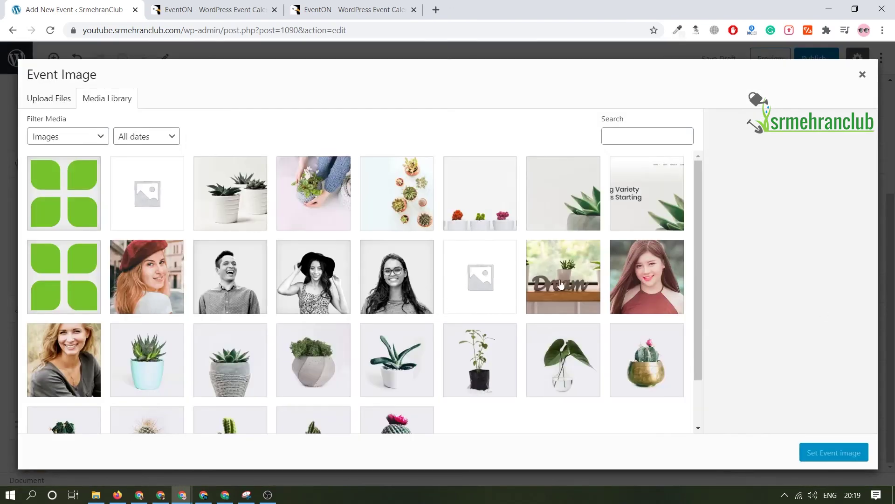
click(590, 289)
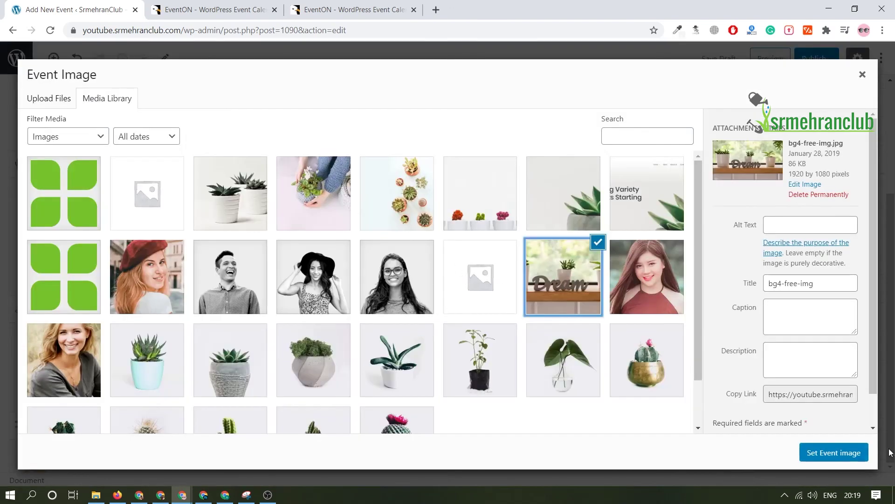
click(834, 452)
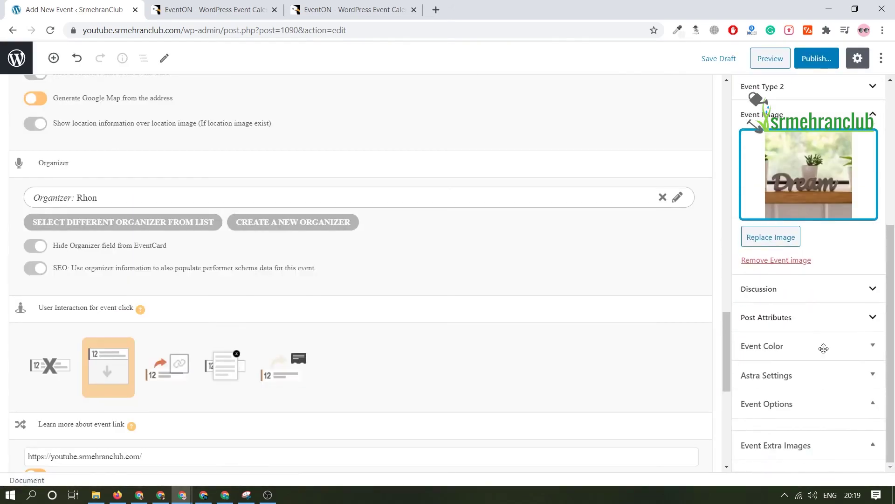
Check the event color settings and preview the event's page on the site.
click(872, 353)
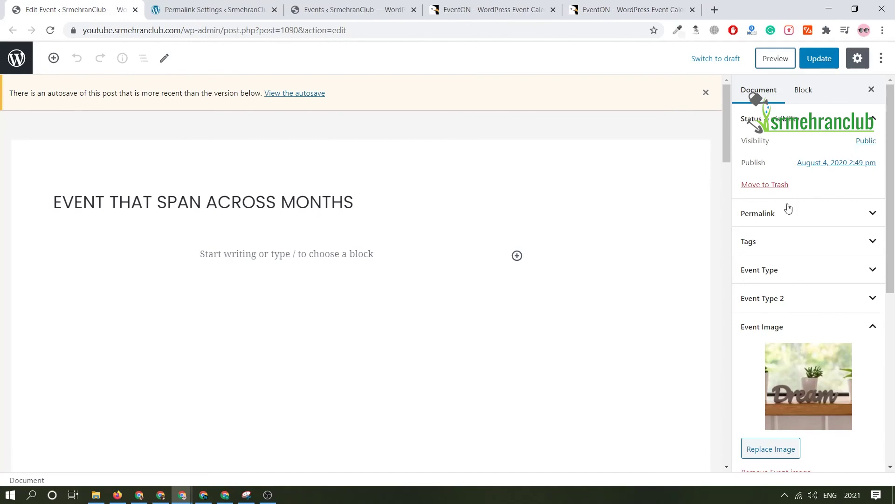
scroll(676, 236, down, 1)
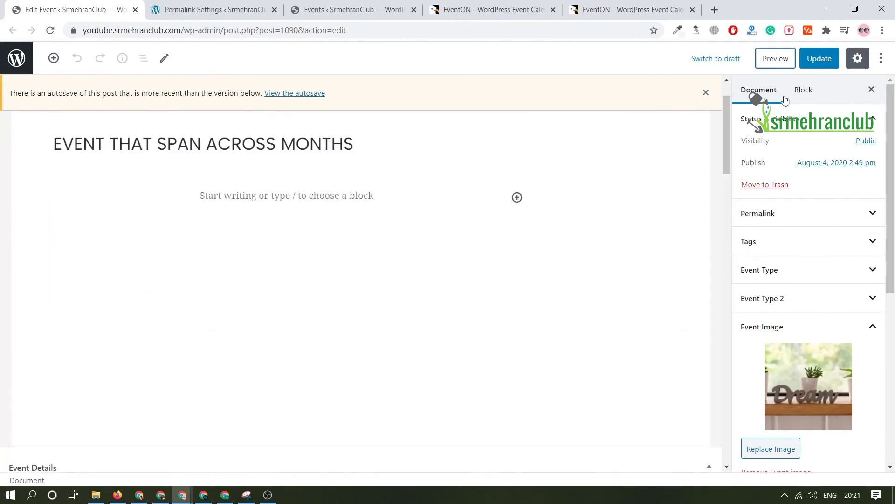
click(774, 59)
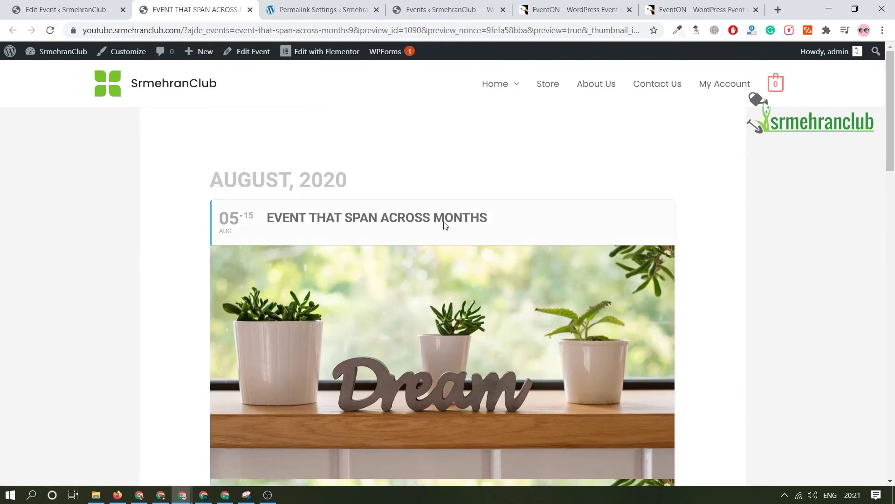
Review the time, location and organizer details on the event's preview page.
scroll(498, 177, down, 5)
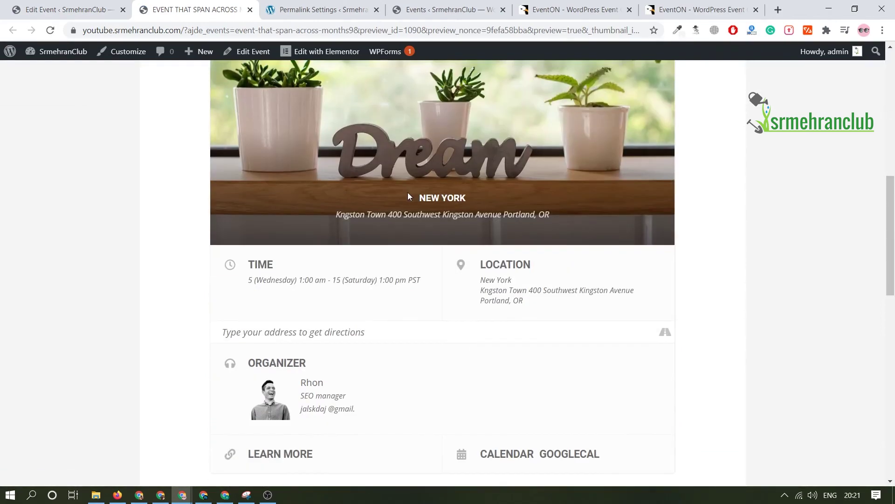
drag(344, 220, 503, 216)
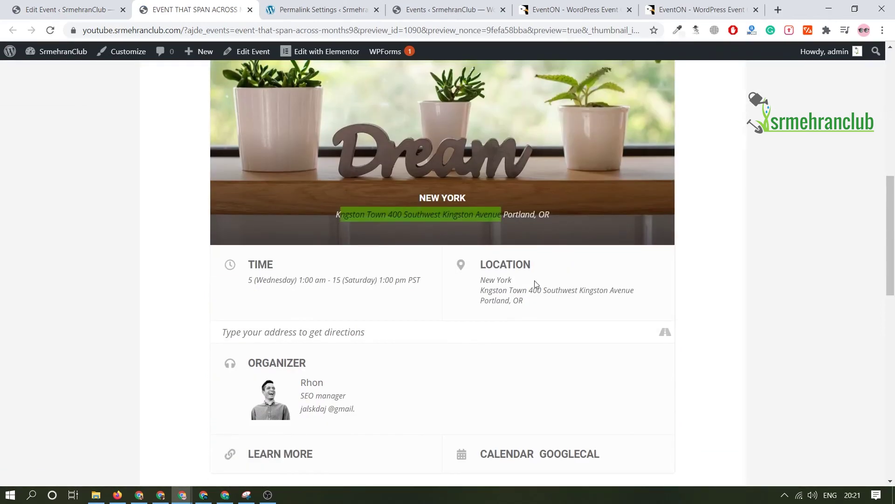
drag(480, 265, 525, 265)
drag(291, 280, 391, 280)
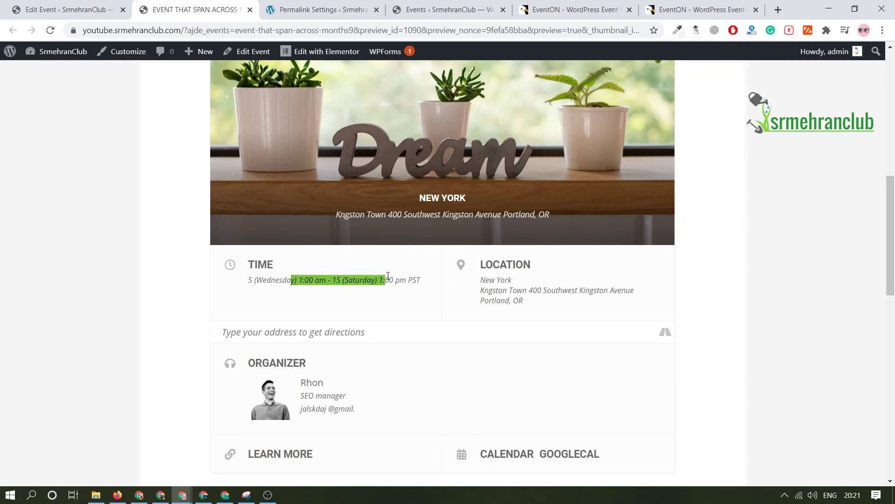
scroll(300, 194, down, 5)
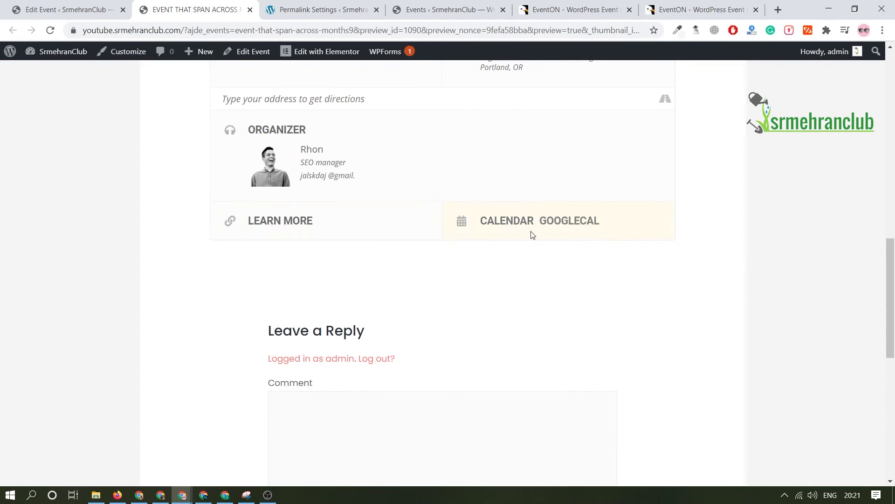
Test the event page's calendar download and its Learn More link, closing the linked page and returning to the event's heading.
click(517, 222)
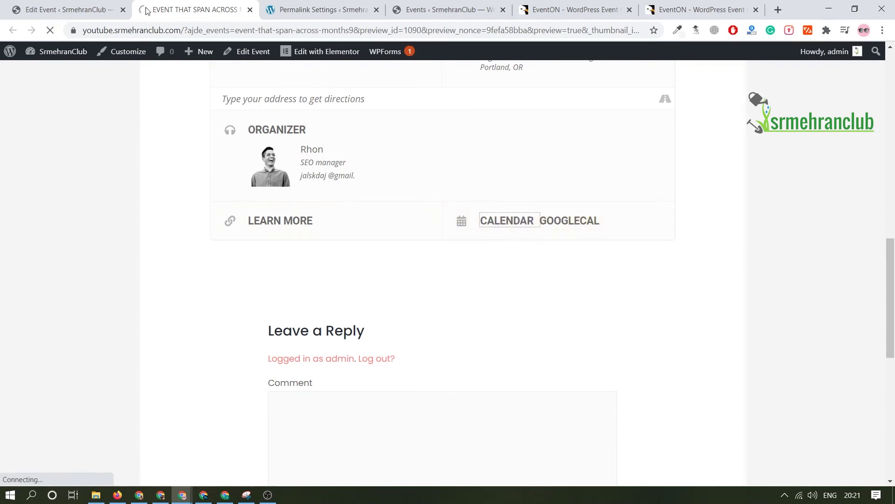
right_click(85, 474)
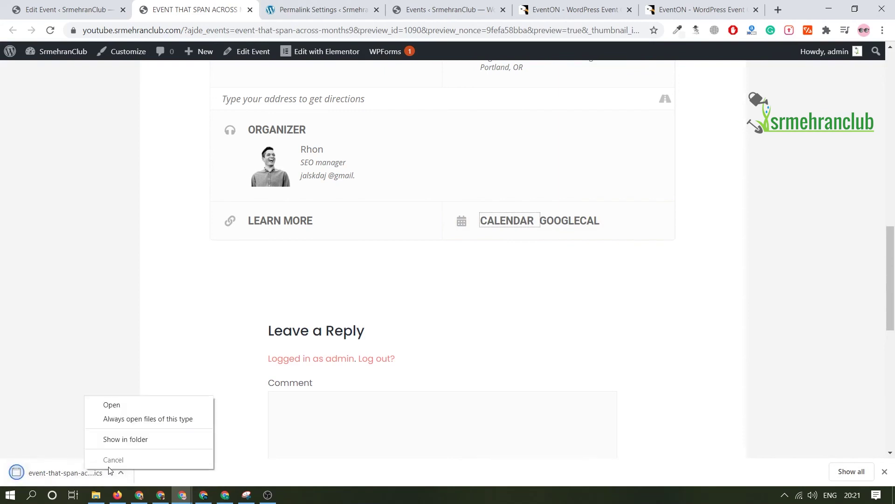
click(206, 282)
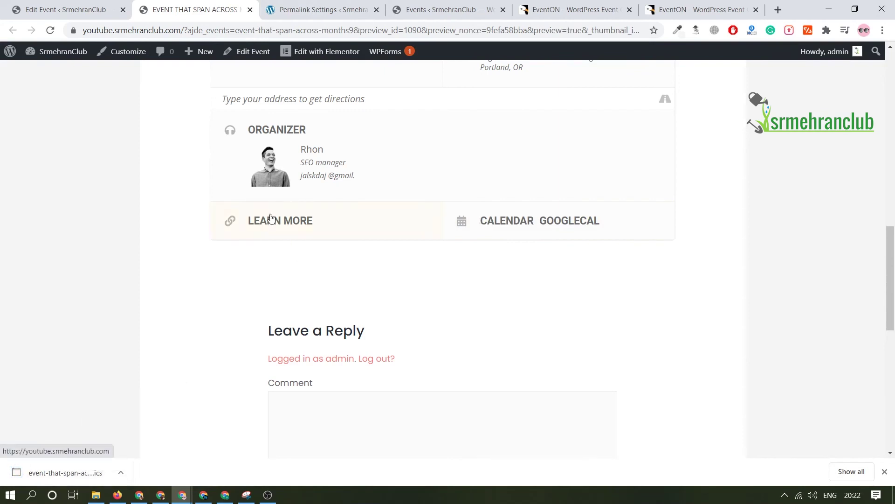
click(278, 224)
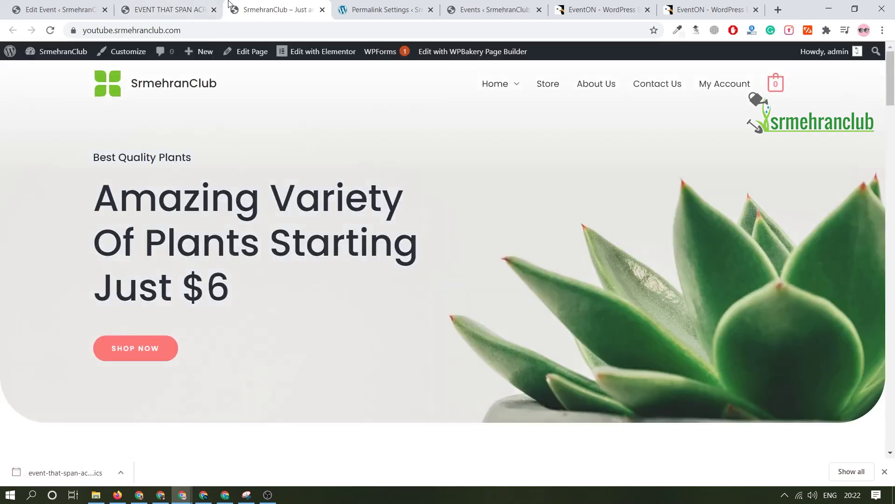
key(ctrl+w)
scroll(176, 243, up, 13)
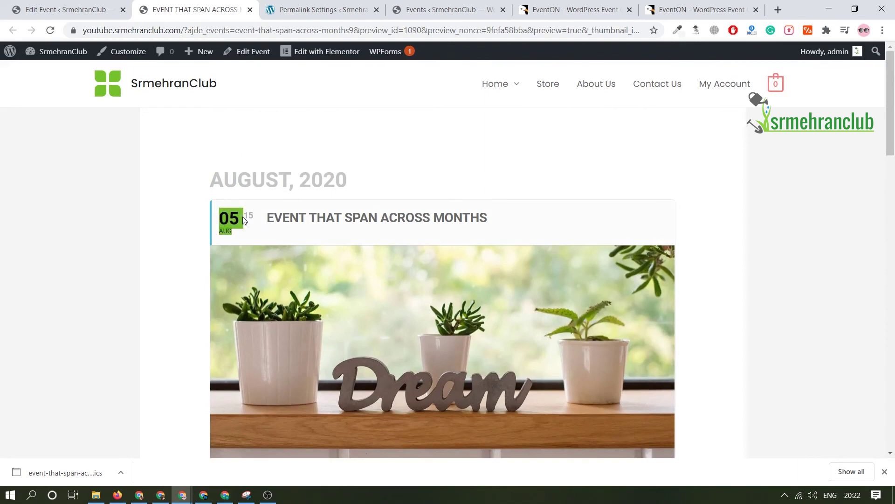
Change the event color to a pink shade and update the event.
click(95, 10)
scroll(839, 271, down, 6)
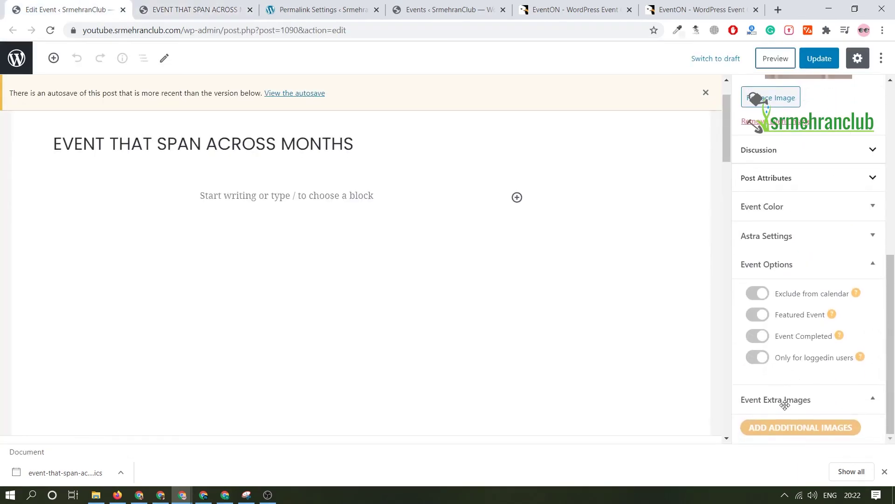
scroll(797, 398, up, 1)
click(812, 266)
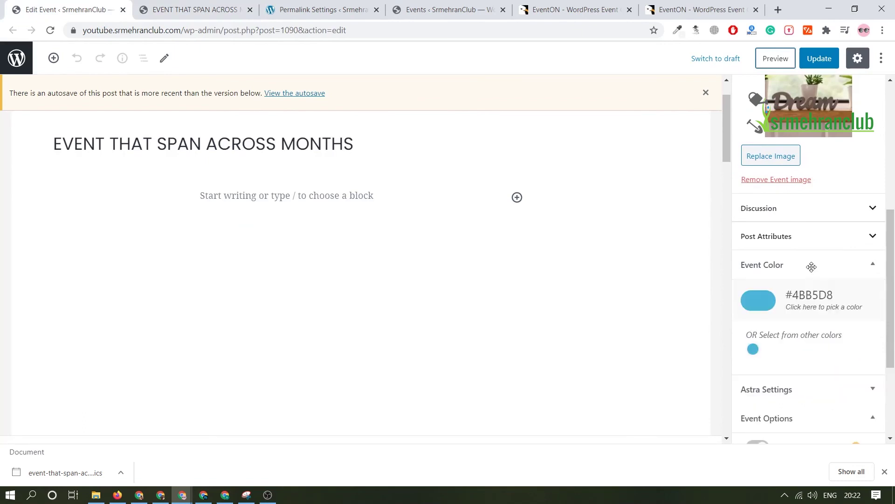
click(758, 300)
drag(623, 363, 605, 325)
click(820, 59)
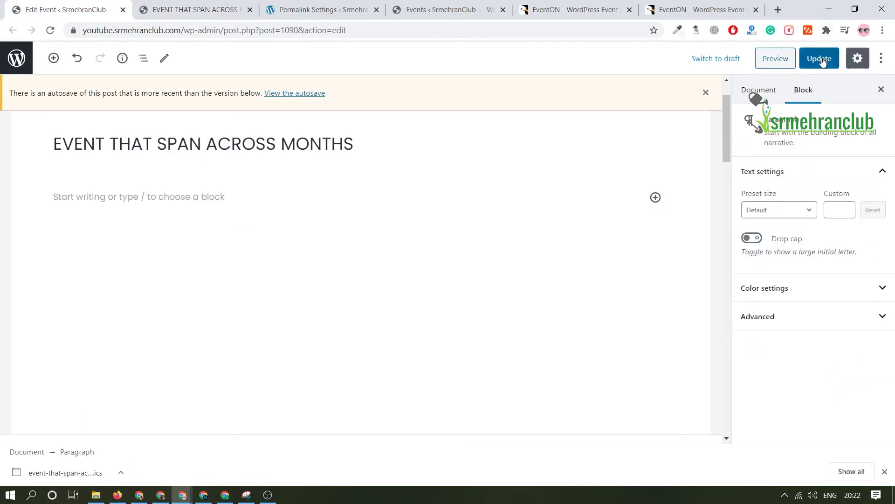
Reload the event's preview page and check the color bar and the images.
click(208, 8)
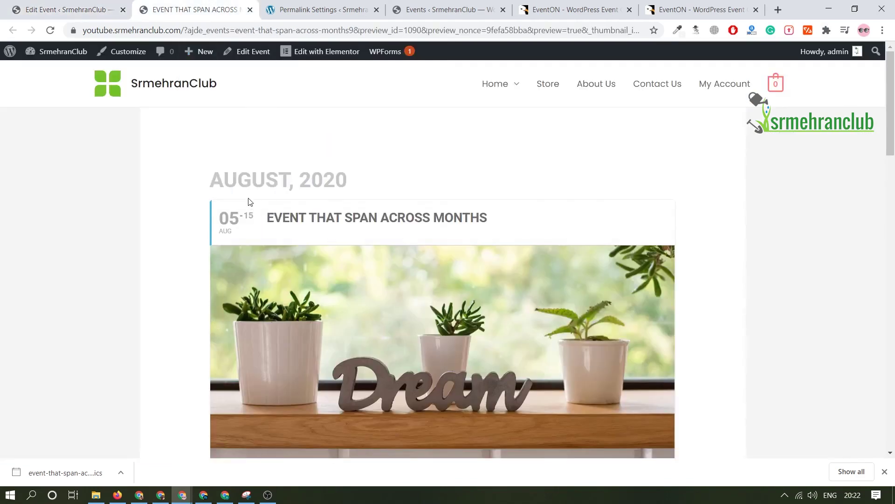
key(F5)
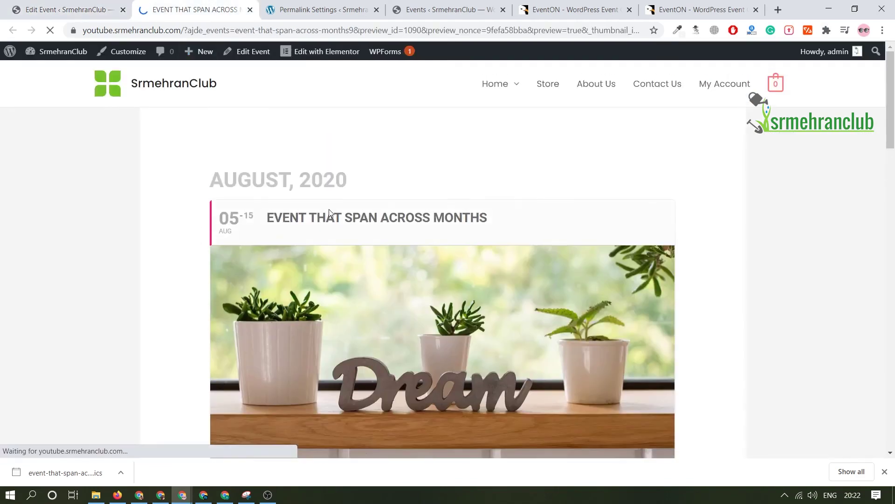
scroll(356, 200, down, 5)
scroll(396, 242, down, 2)
scroll(462, 248, up, 4)
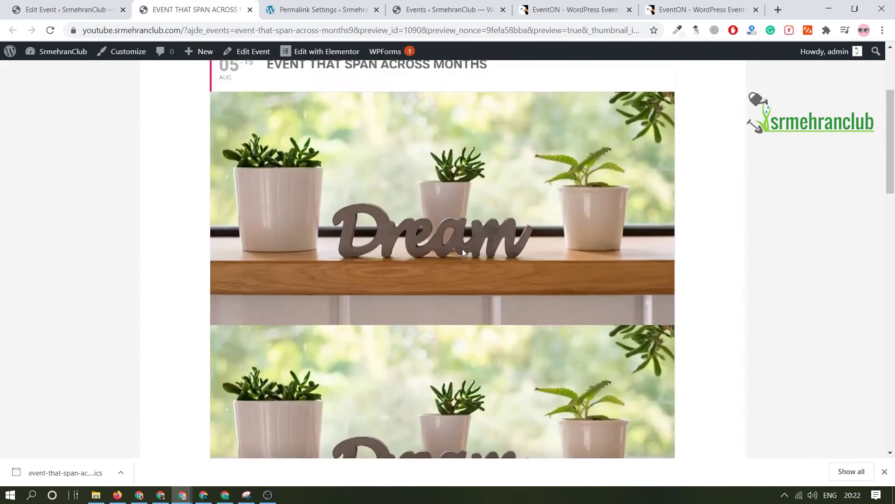
Remove the location image from the New York location and save the location changes.
click(65, 9)
scroll(202, 367, down, 15)
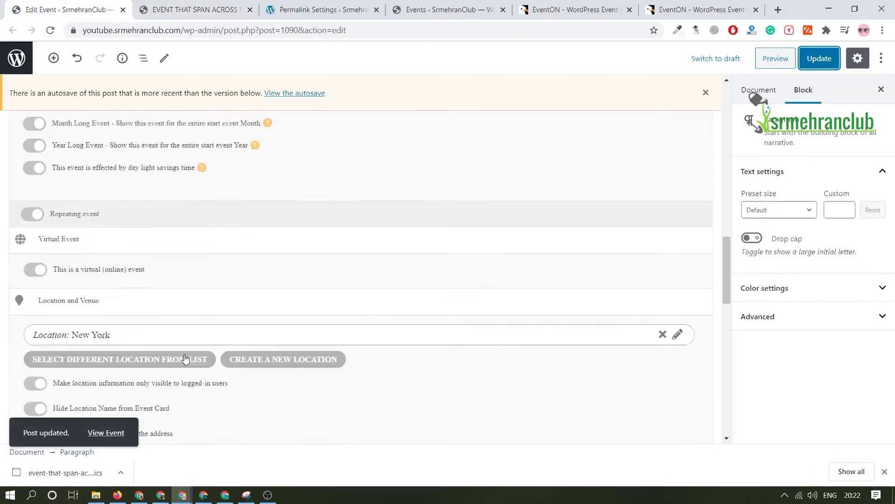
scroll(215, 349, down, 6)
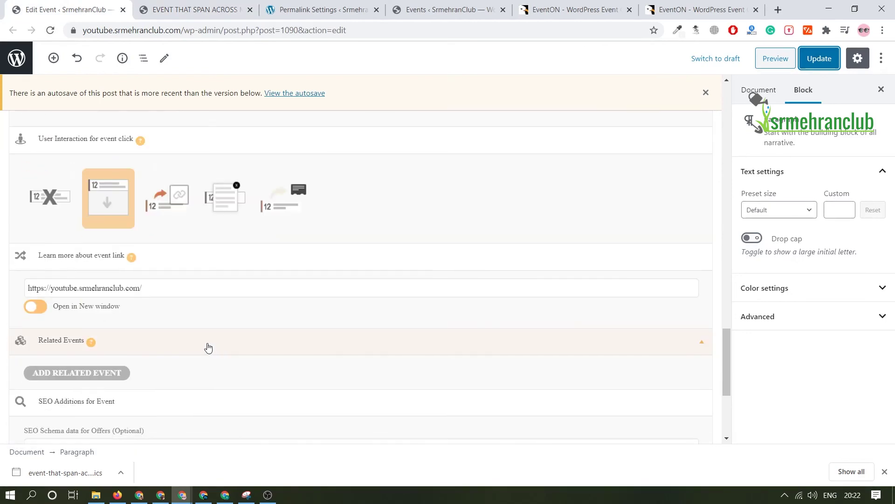
scroll(196, 347, up, 6)
scroll(280, 351, up, 4)
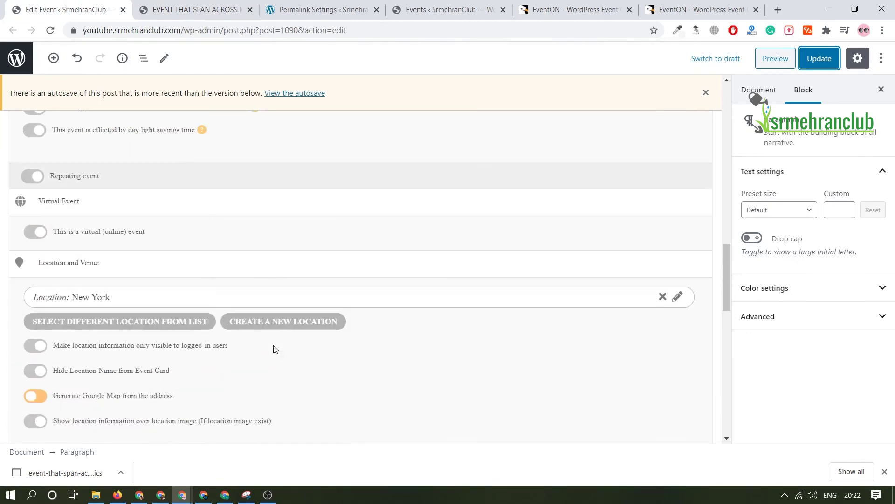
click(679, 296)
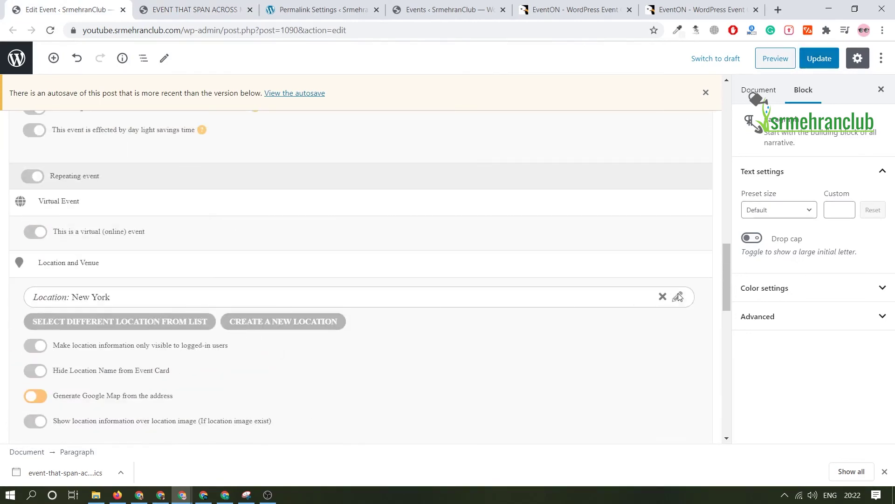
scroll(466, 318, down, 5)
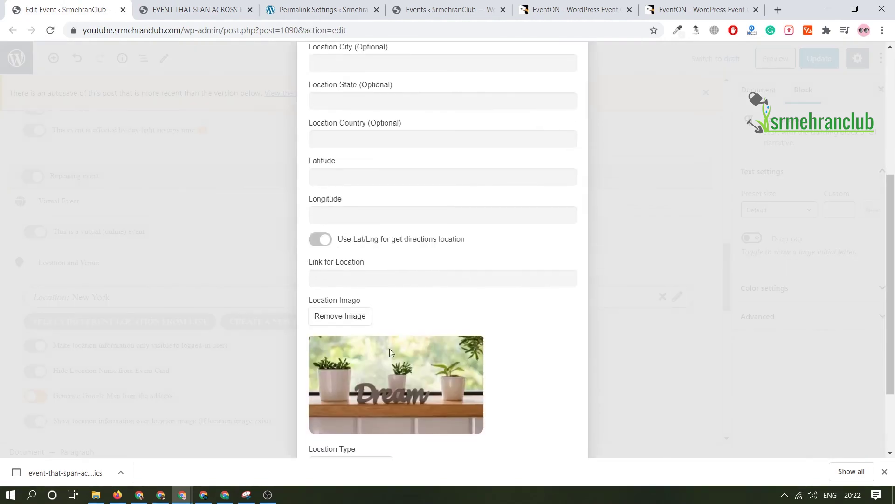
click(344, 316)
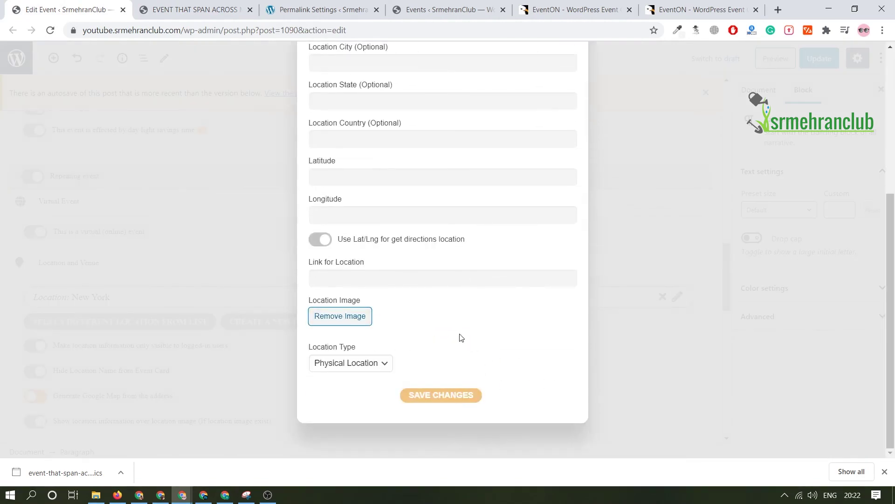
click(436, 401)
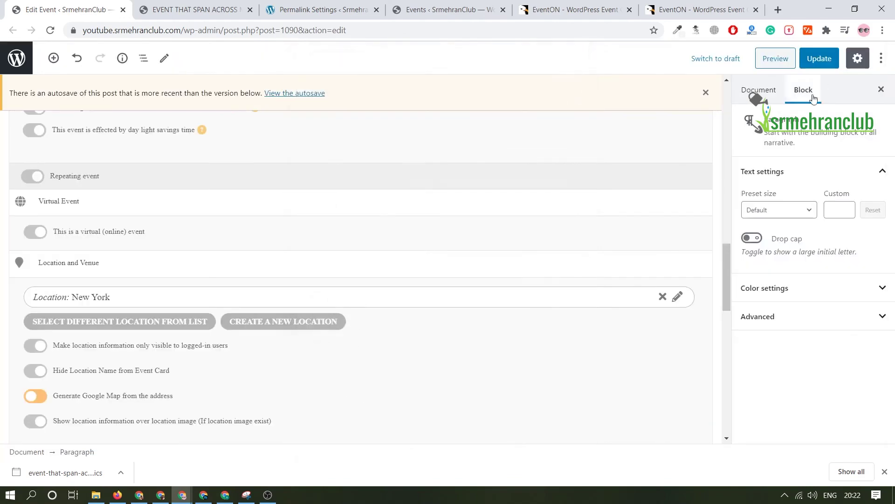
Update the event and reload its page on the site to check the images and location details.
click(776, 58)
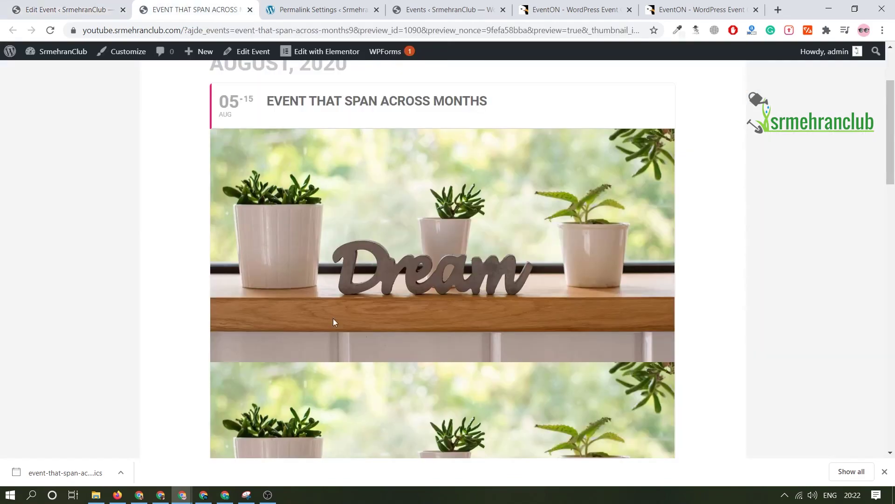
key(F5)
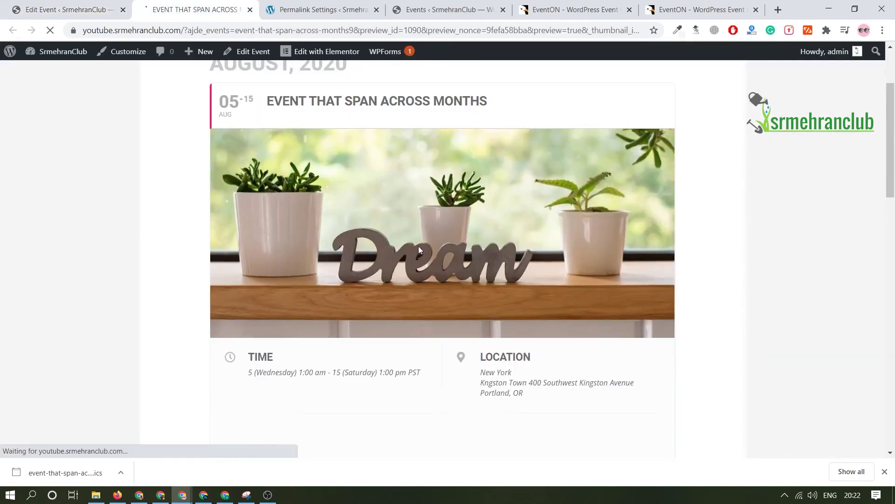
scroll(300, 349, up, 2)
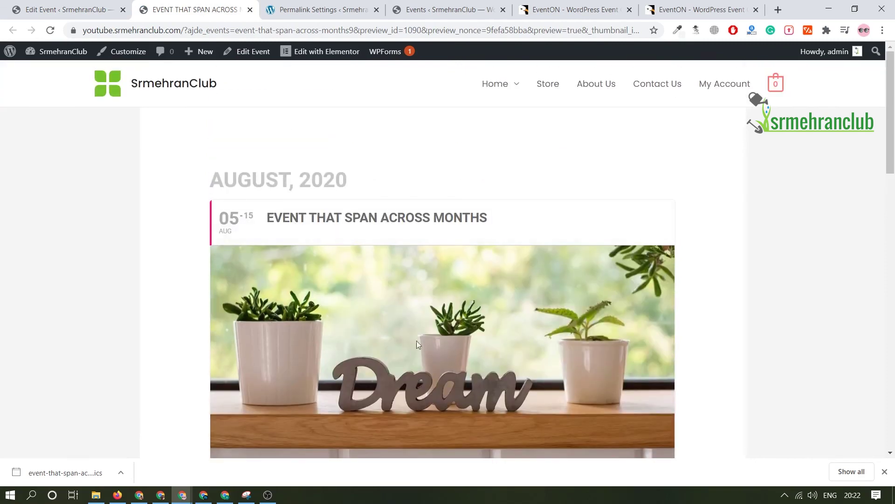
scroll(417, 344, down, 5)
Look over the Events list and the EventON demo's event list, and return to the event editor.
click(431, 10)
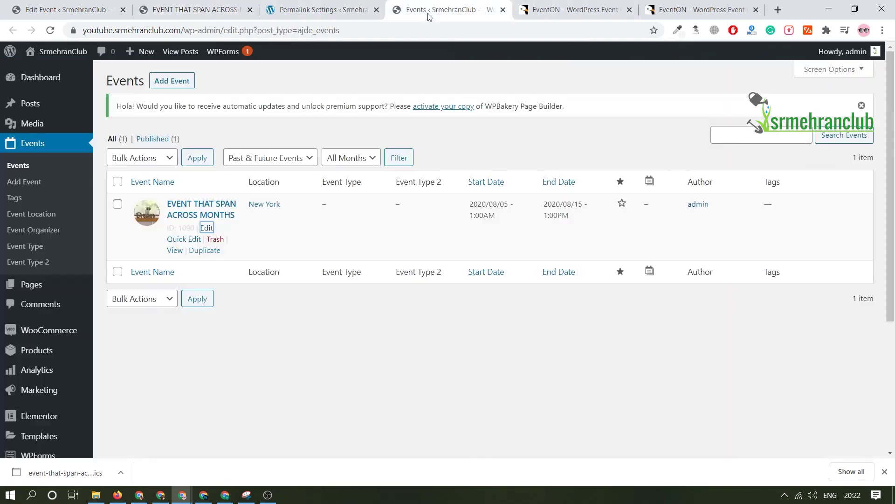
click(560, 9)
scroll(220, 239, down, 1)
scroll(230, 296, up, 2)
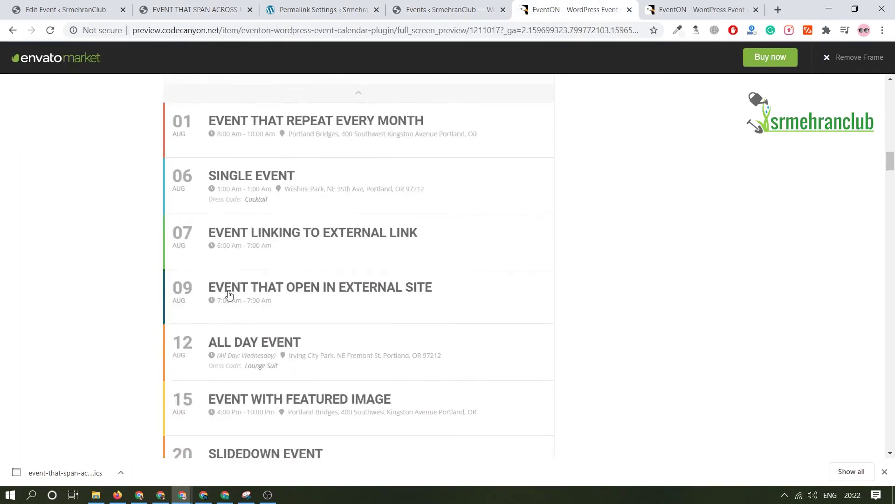
click(70, 6)
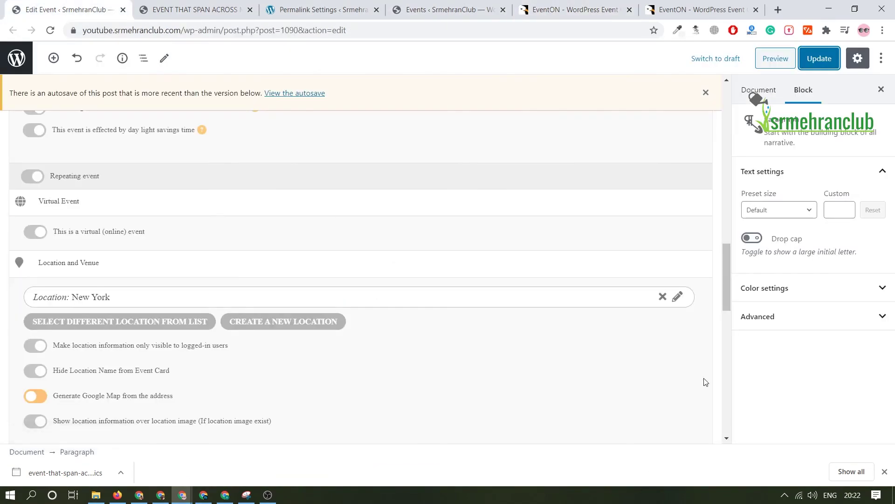